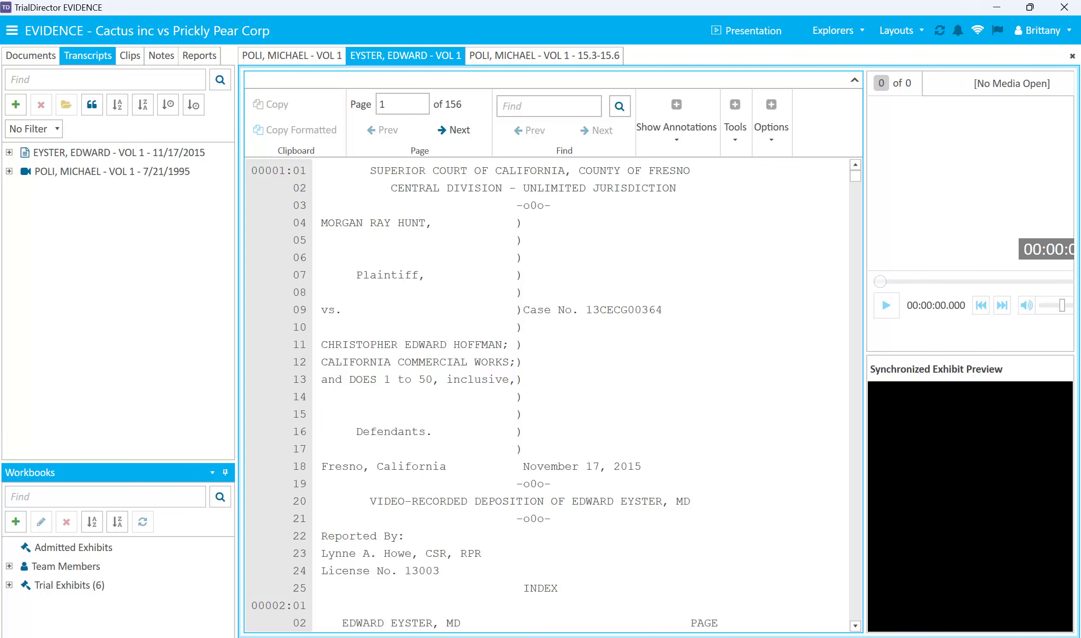
Close the two extra open transcript tabs so that only the video-synced VOL 1 transcript with the subpoena search stays open.
{"action": "left_click", "coordinate": [1072, 56]}
{"action": "left_click", "coordinate": [1072, 56]}
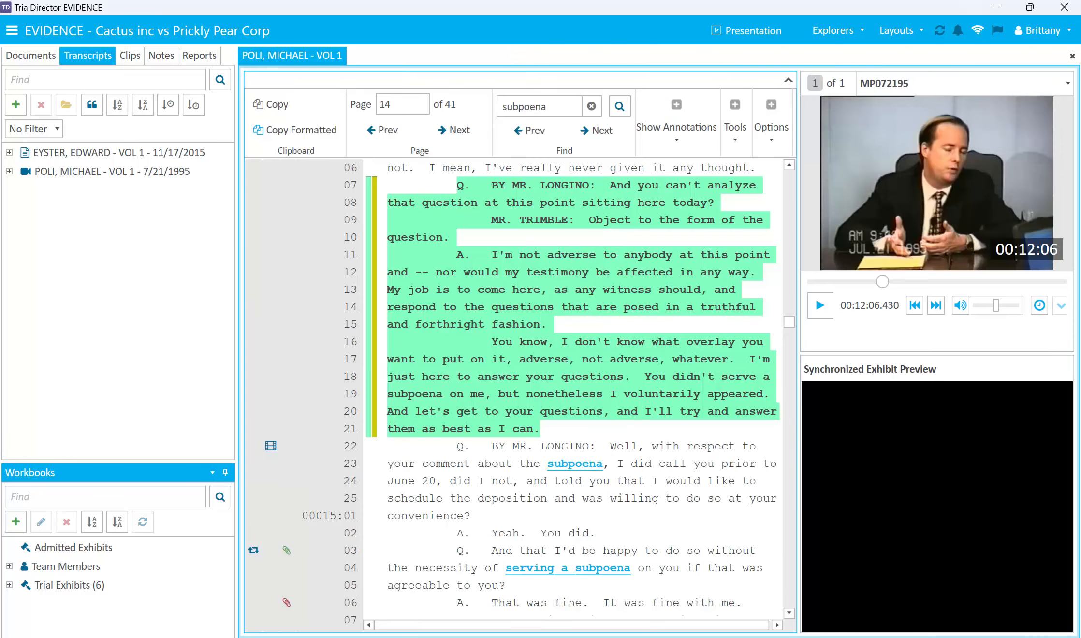
{"action": "scroll", "coordinate": [508, 432], "scroll_direction": "down", "scroll_amount": 6}
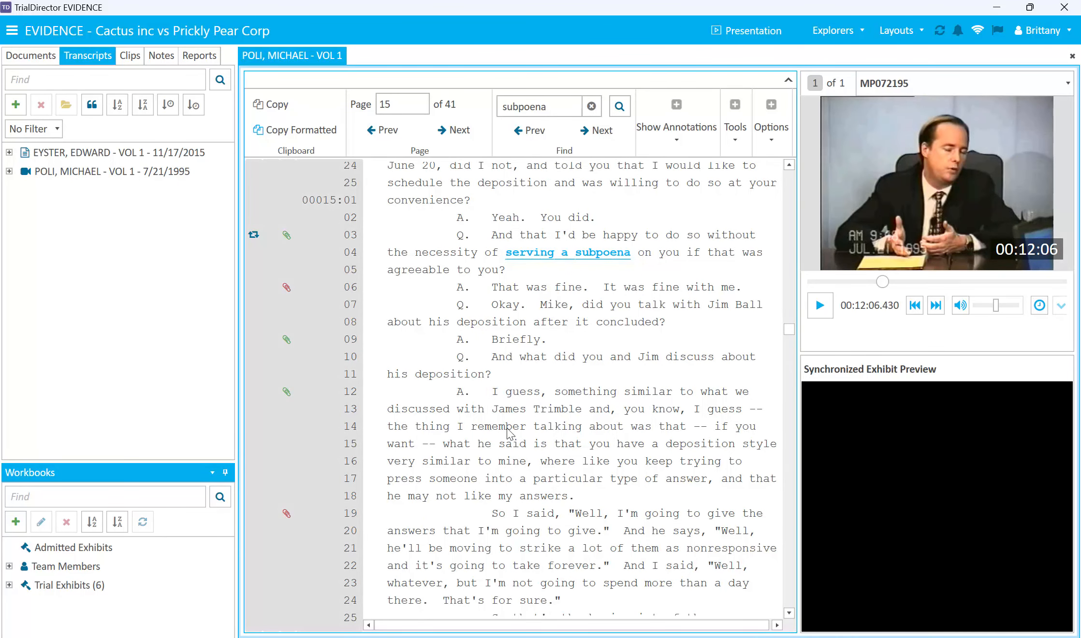
{"action": "scroll", "coordinate": [508, 432], "scroll_direction": "down", "scroll_amount": 2}
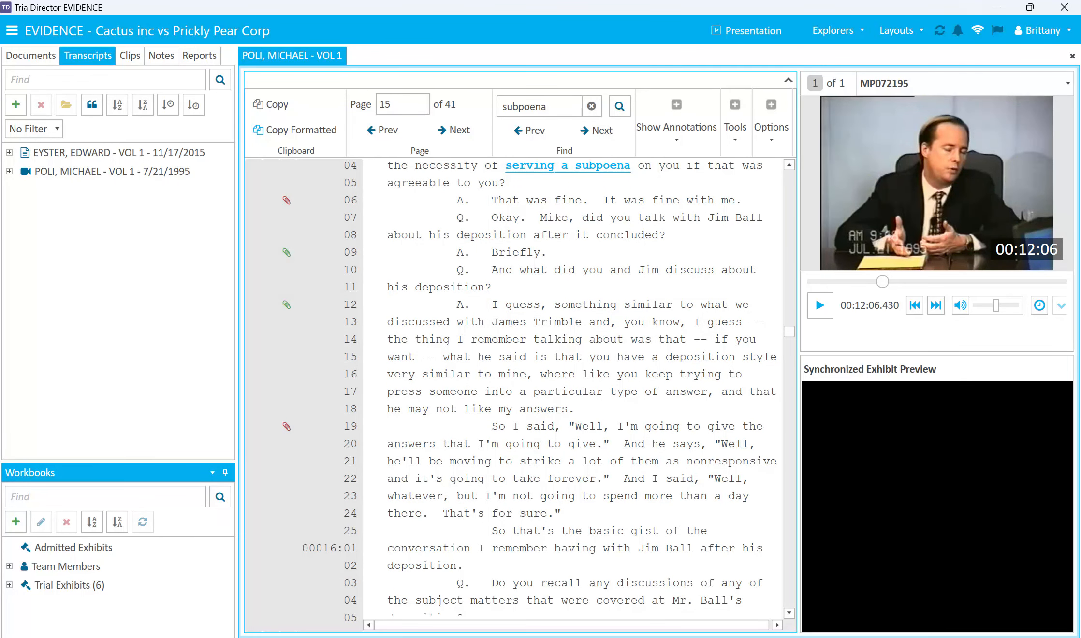
{"action": "left_click_drag", "start_coordinate": [456, 269], "coordinate": [557, 572]}
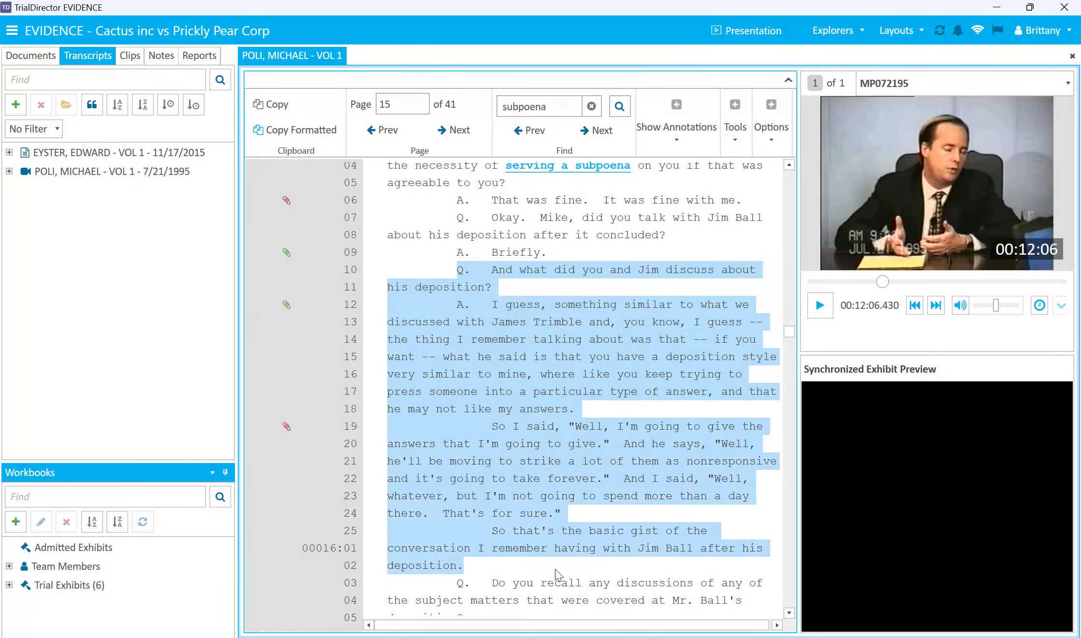
{"action": "right_click", "coordinate": [493, 409]}
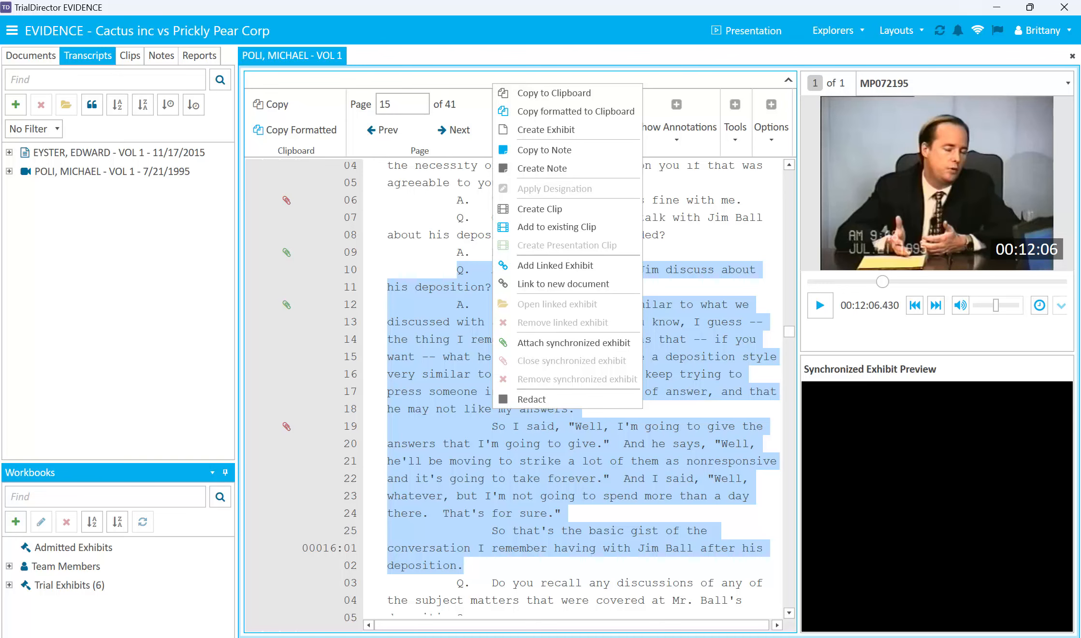
{"action": "key", "text": "Escape"}
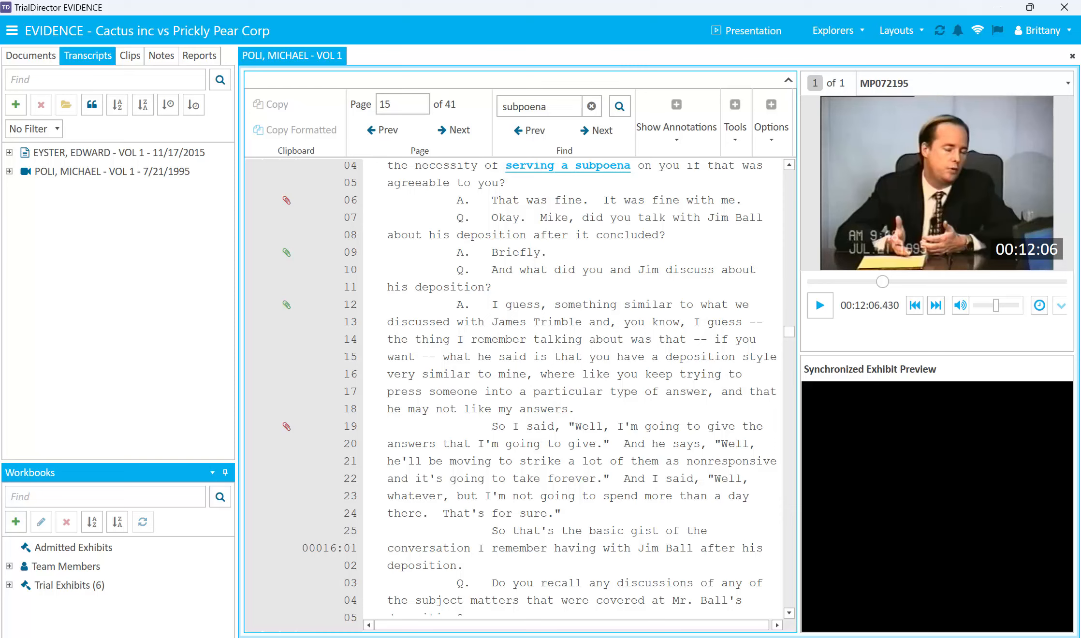
Show the Designations explorer and add a yellow designation named PLf Direct with No Party.
{"action": "left_click", "coordinate": [837, 31]}
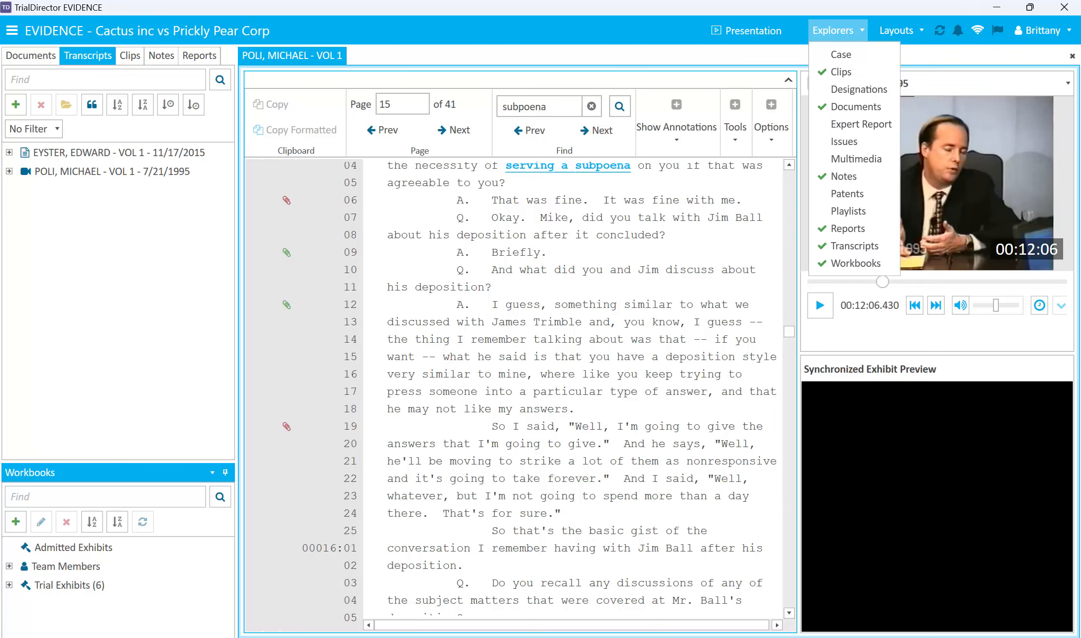
{"action": "left_click", "coordinate": [859, 90]}
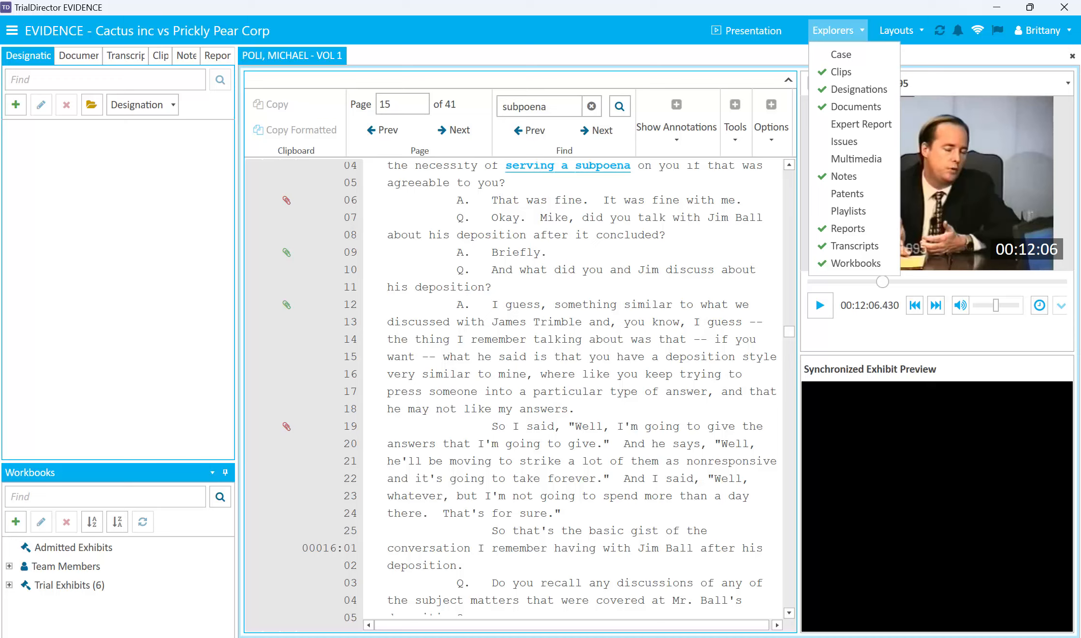
{"action": "left_click", "coordinate": [16, 105]}
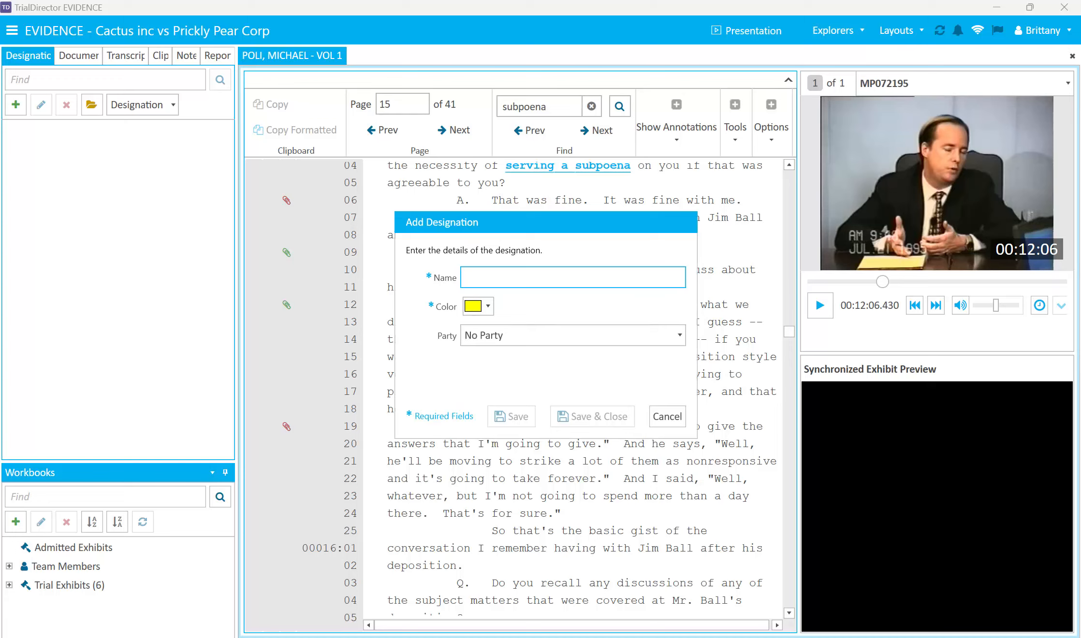
{"action": "type", "text": "PLd"}
{"action": "key", "text": "BackSpace"}
{"action": "type", "text": "f Direct"}
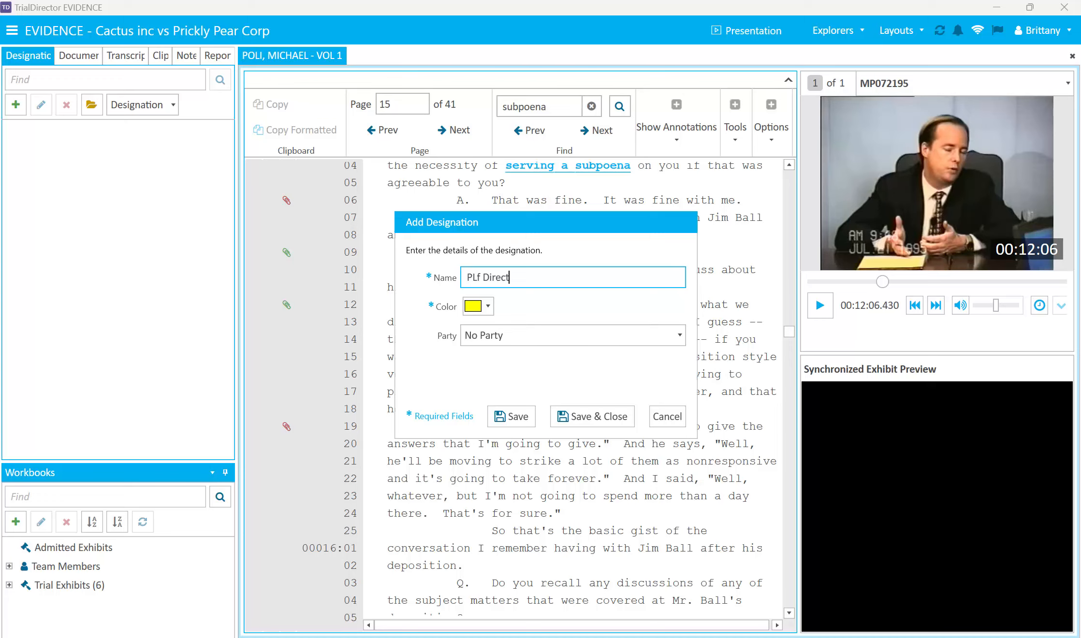
{"action": "left_click", "coordinate": [487, 306]}
{"action": "left_click", "coordinate": [488, 307]}
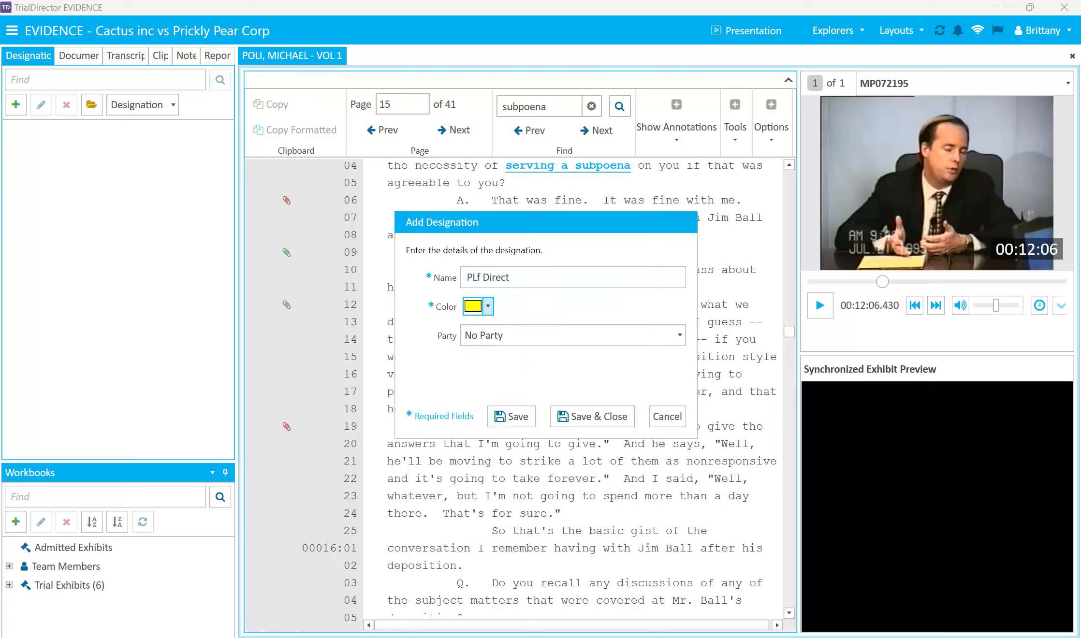
{"action": "left_click", "coordinate": [573, 335]}
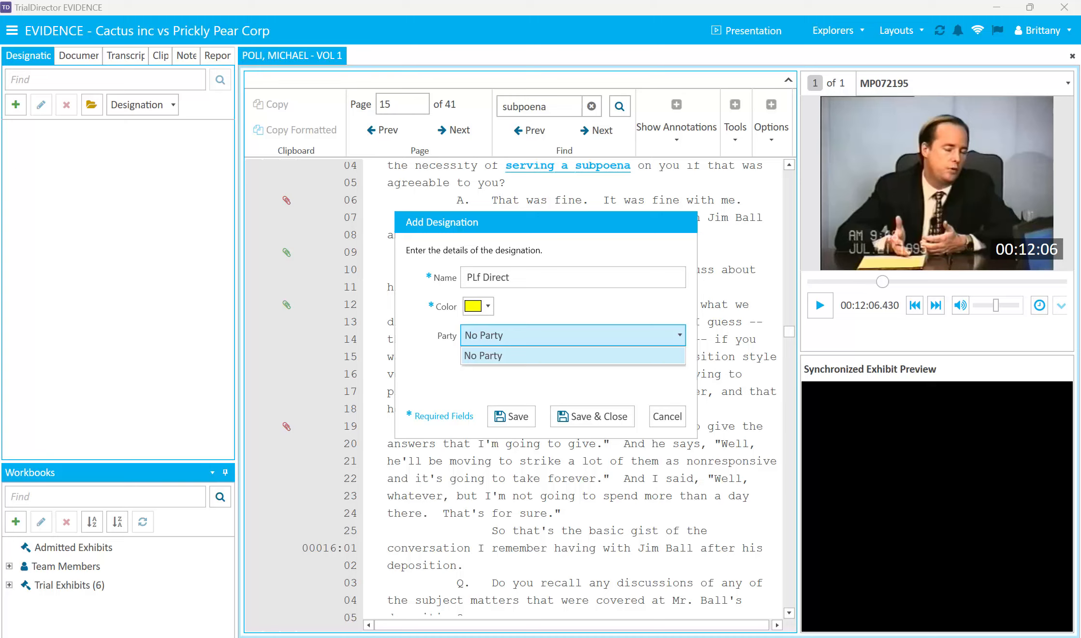
{"action": "left_click", "coordinate": [573, 336]}
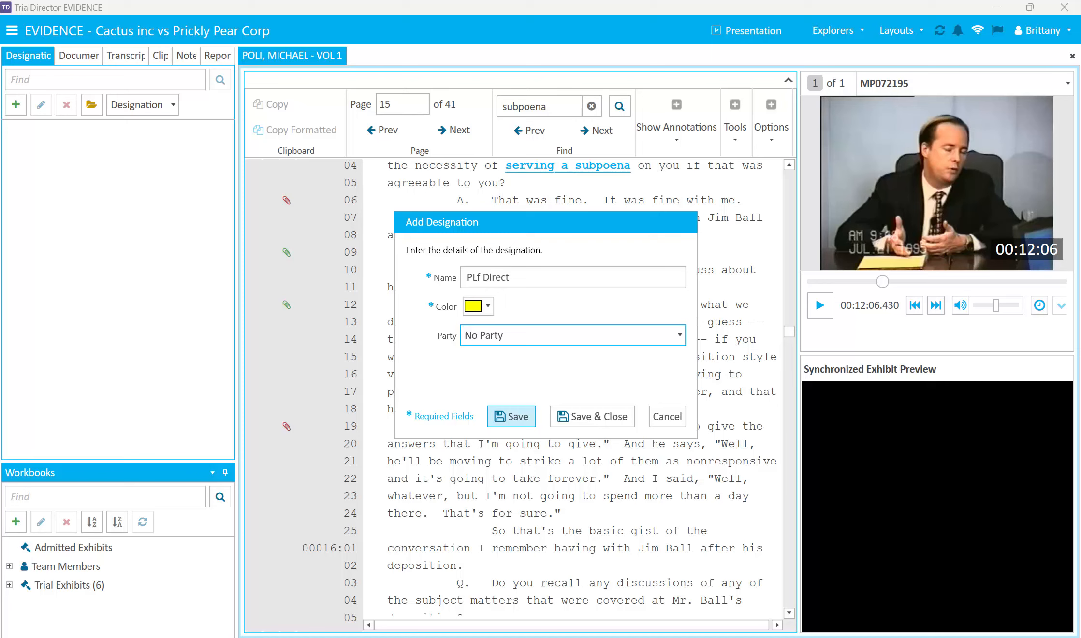
{"action": "left_click", "coordinate": [511, 416]}
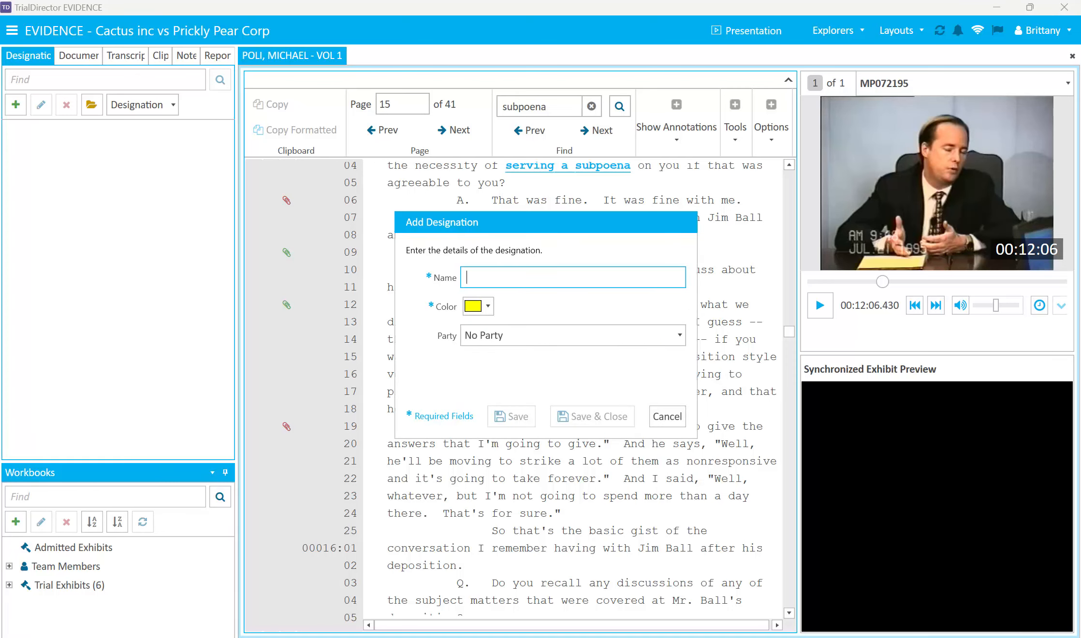
Add a second designation named Def Cross in blue and finish adding designations.
{"action": "type", "text": "Def Cross"}
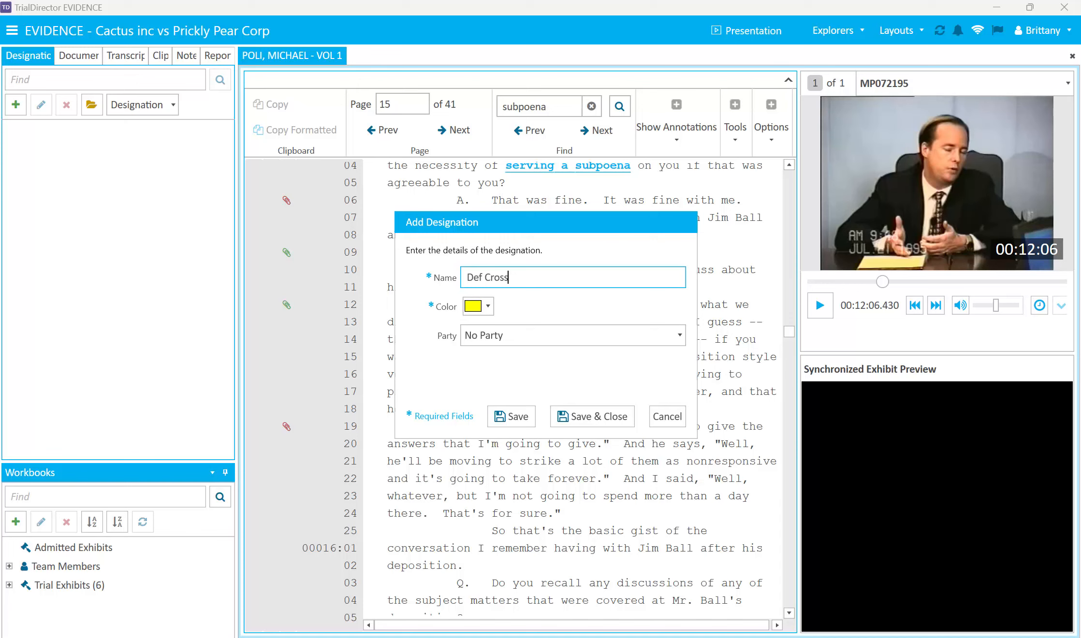
{"action": "left_click", "coordinate": [487, 306]}
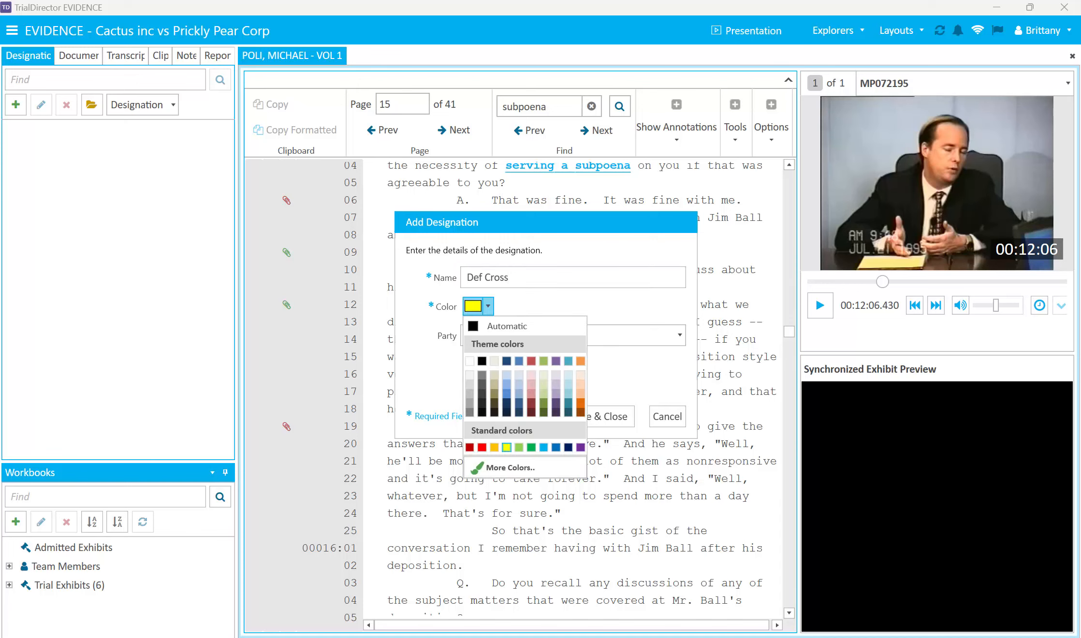
{"action": "left_click", "coordinate": [518, 392]}
{"action": "left_click", "coordinate": [593, 416]}
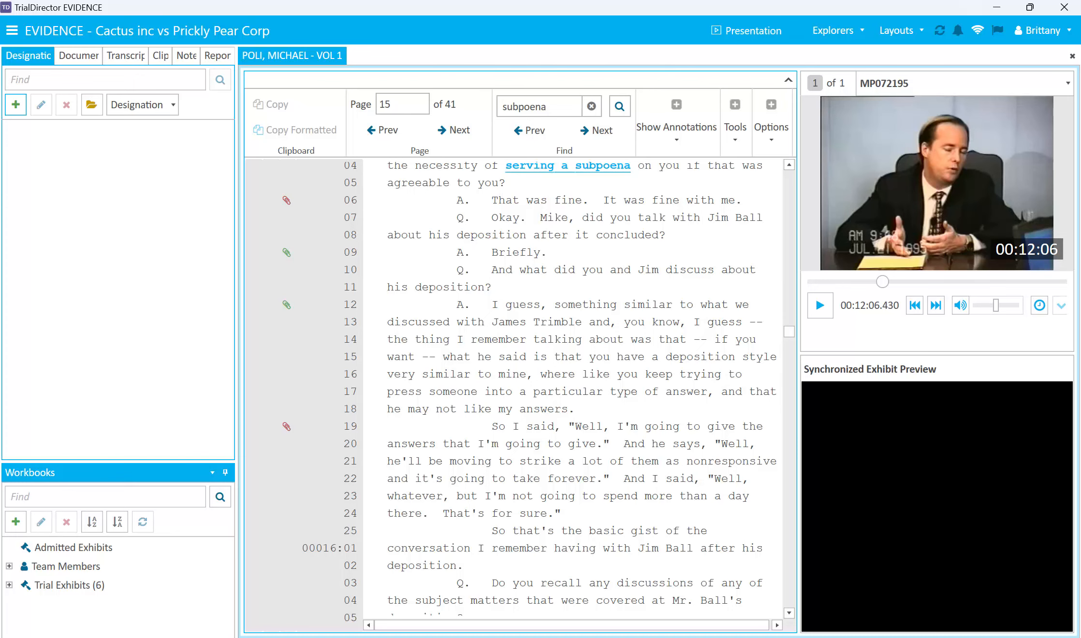
Apply the PLf Direct designation to transcript lines 15:10 through 16:2.
{"action": "scroll", "coordinate": [552, 385], "scroll_direction": "down", "scroll_amount": 1}
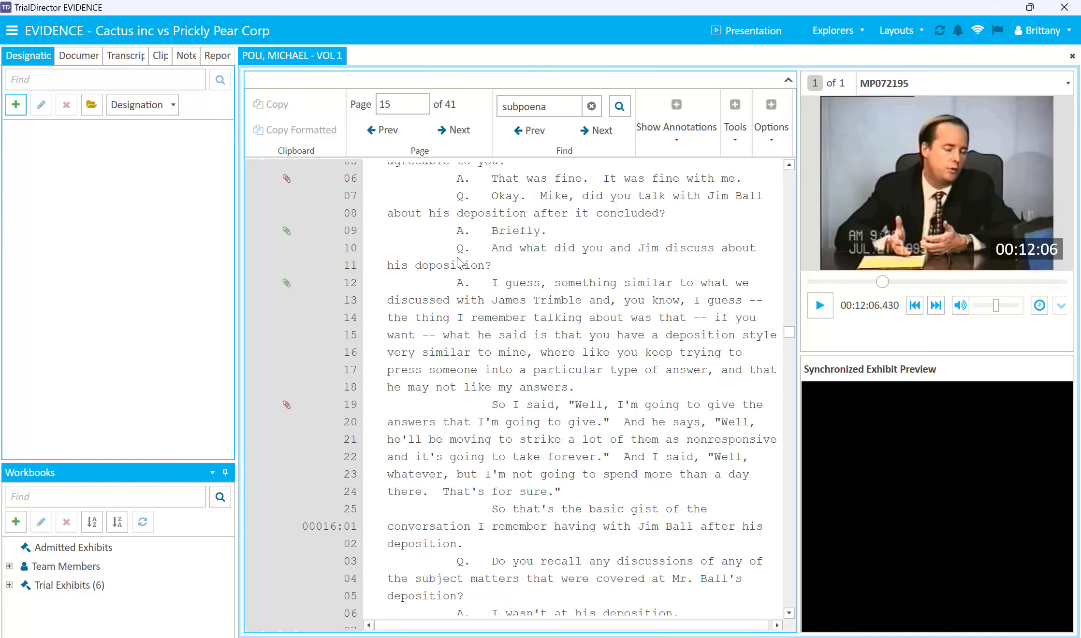
{"action": "left_click_drag", "start_coordinate": [457, 249], "coordinate": [476, 545]}
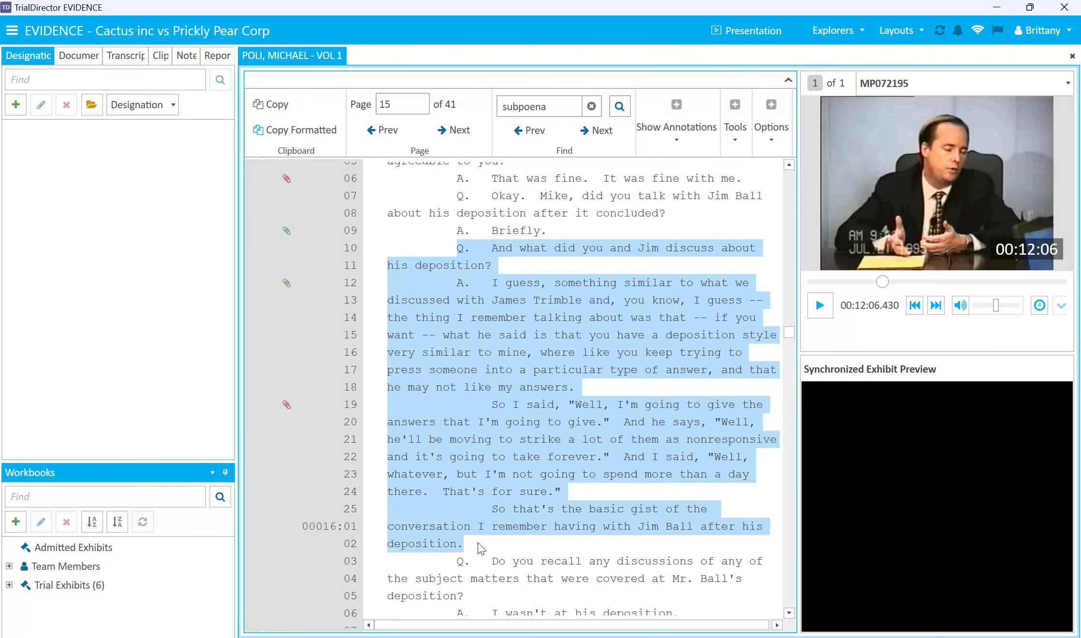
{"action": "right_click", "coordinate": [476, 545]}
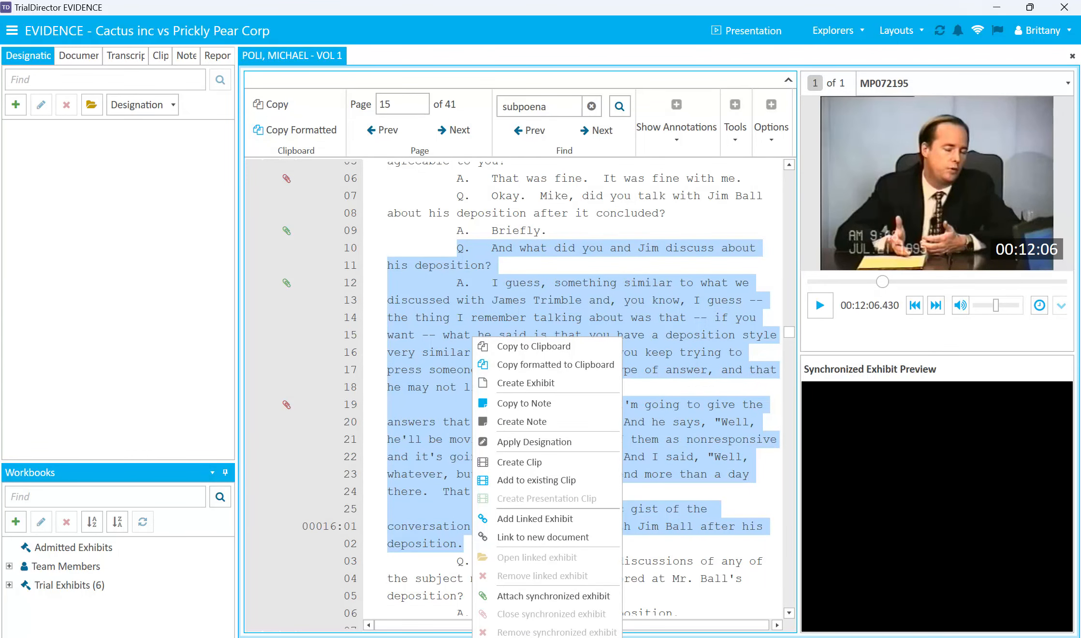
{"action": "left_click", "coordinate": [534, 442]}
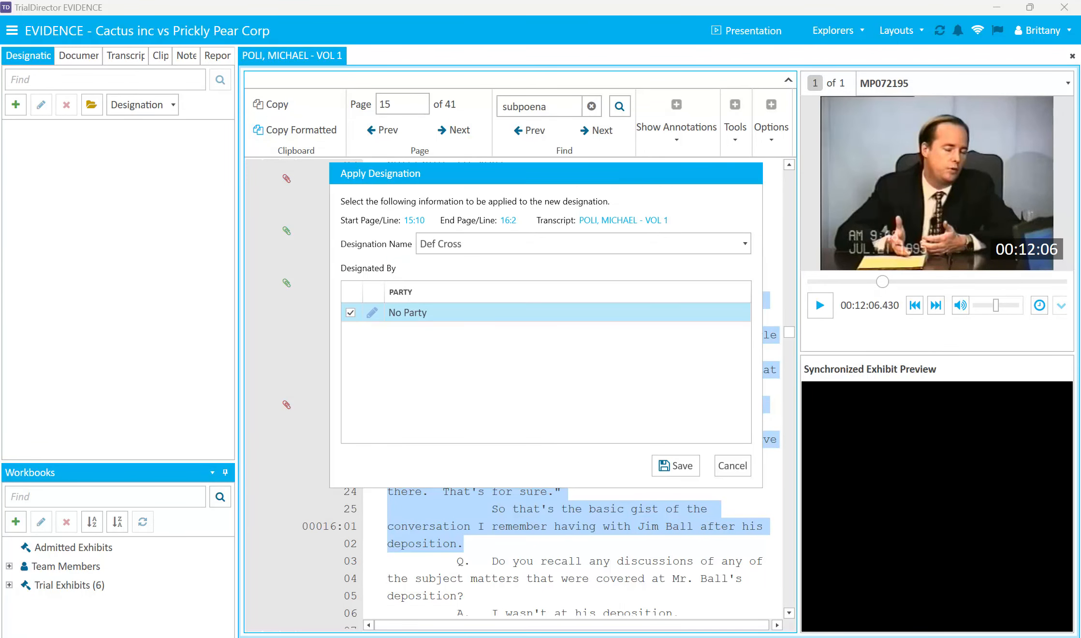
{"action": "left_click", "coordinate": [583, 244]}
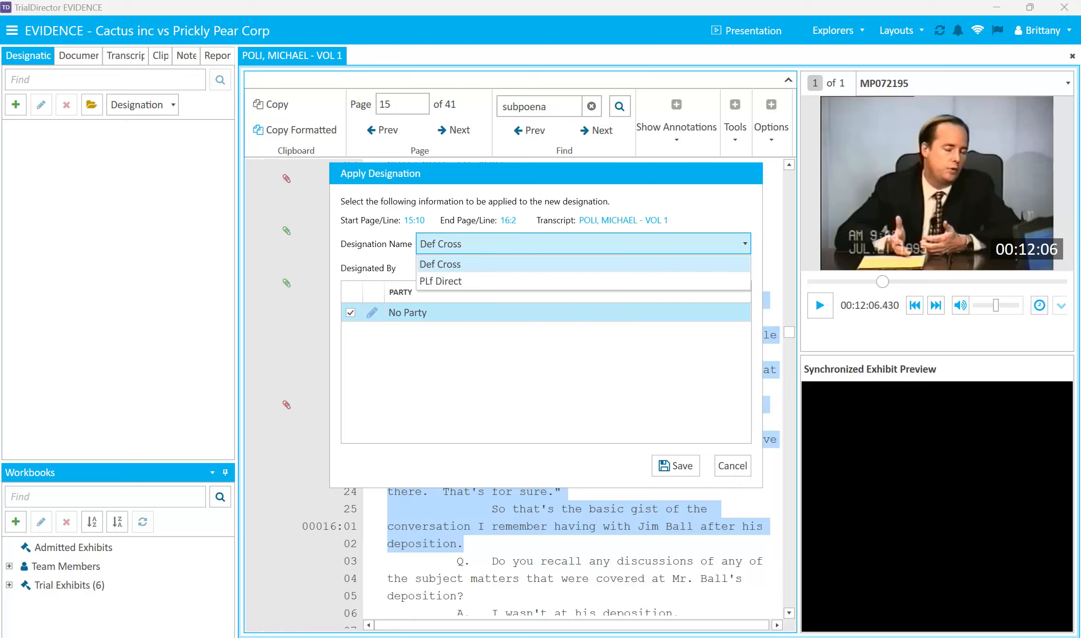
{"action": "left_click", "coordinate": [440, 281]}
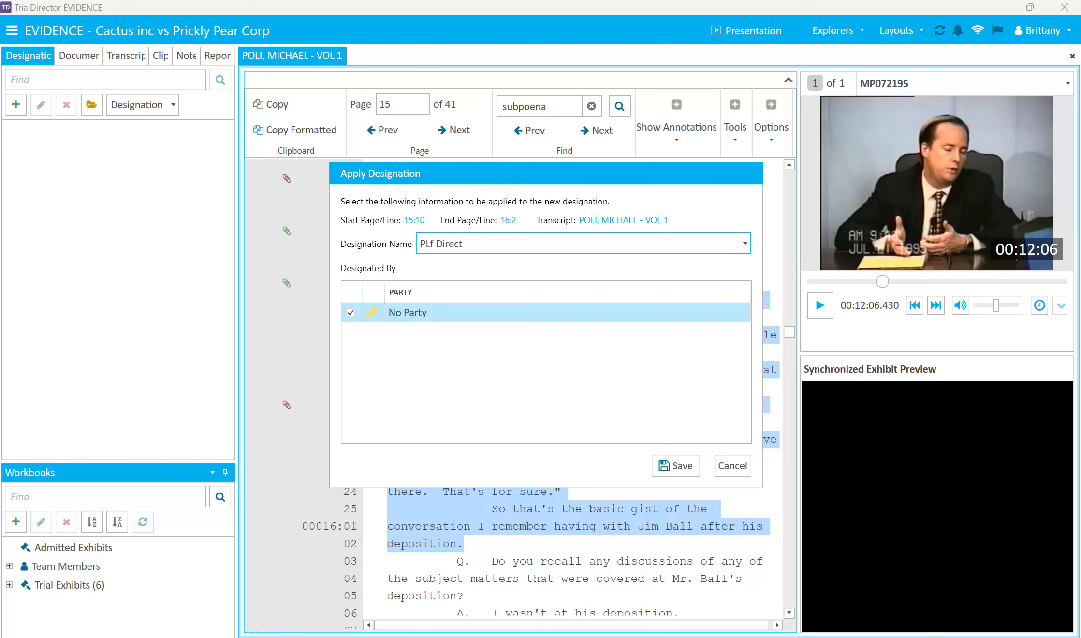
{"action": "left_click", "coordinate": [675, 466]}
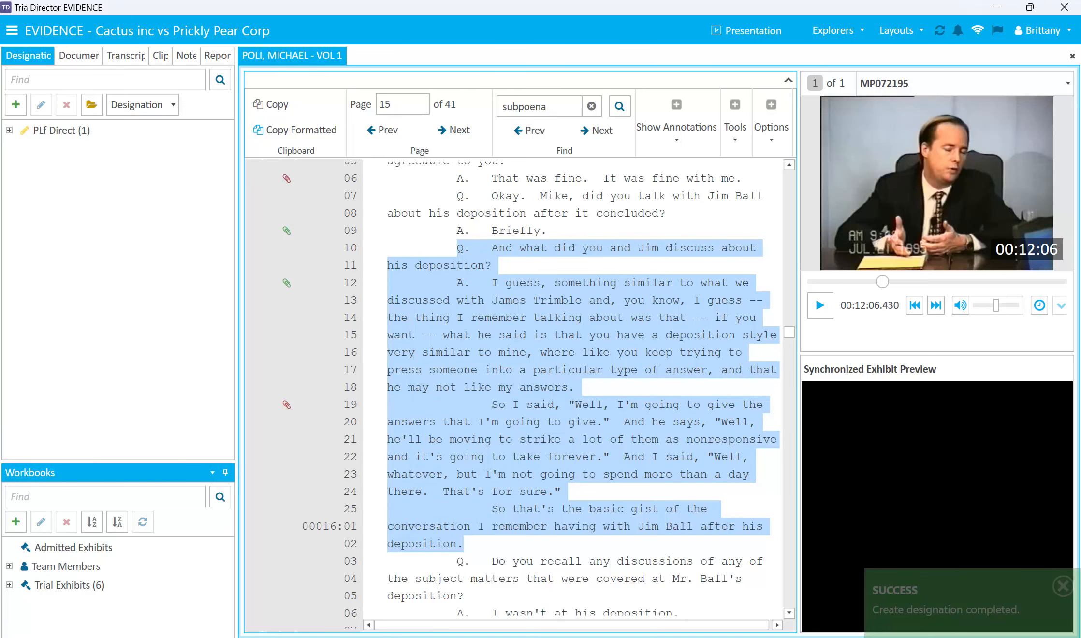
Apply the PLf Direct designation to transcript lines 16:7 through 16:25.
{"action": "scroll", "coordinate": [502, 375], "scroll_direction": "down", "scroll_amount": 7}
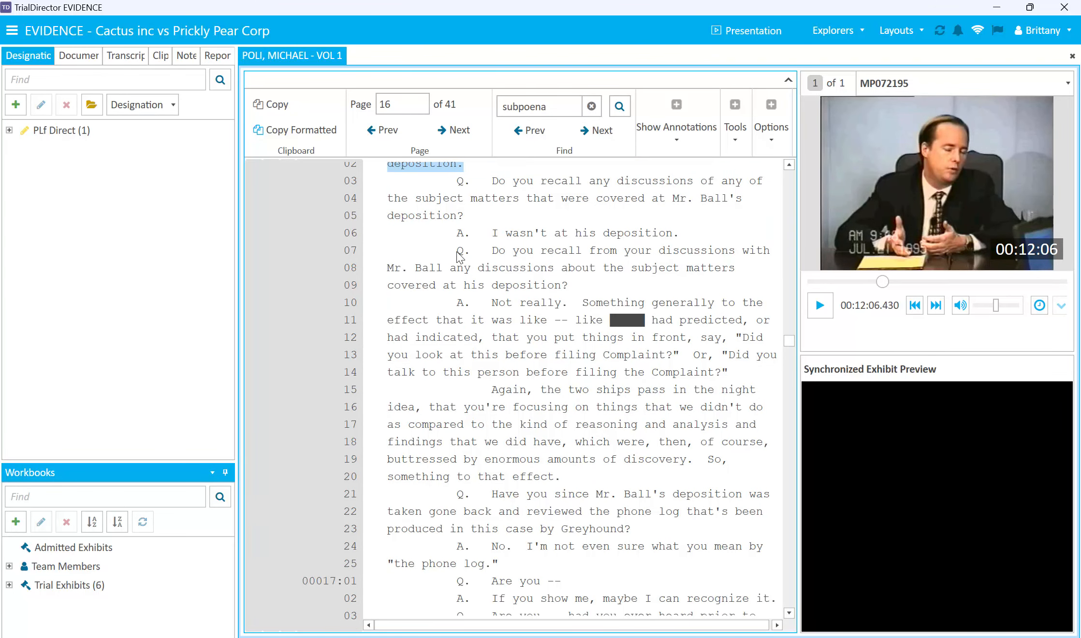
{"action": "left_click_drag", "start_coordinate": [457, 251], "coordinate": [508, 565]}
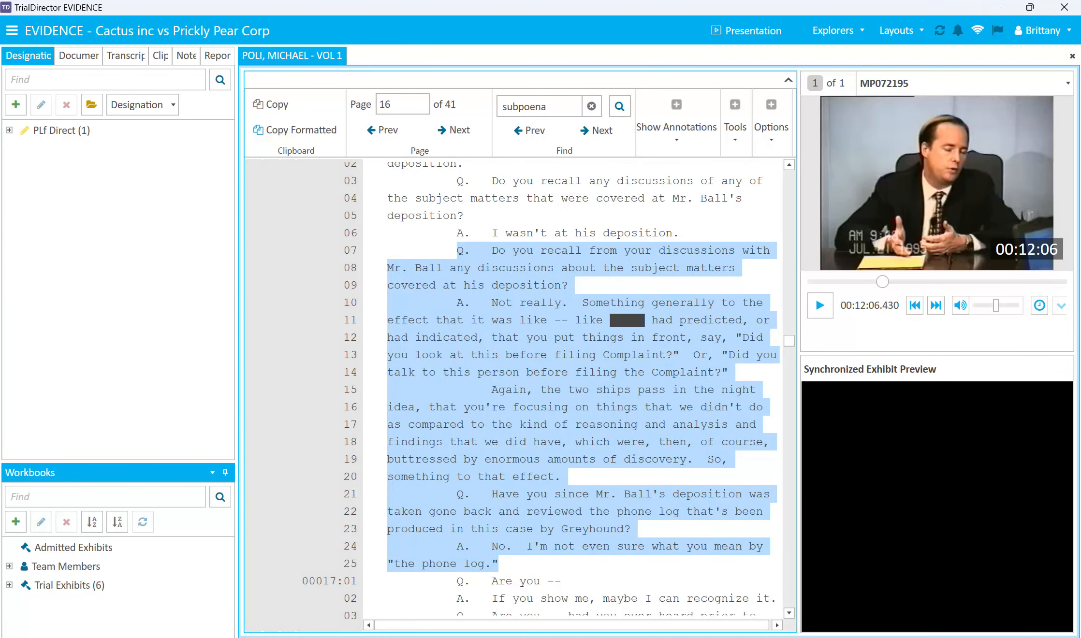
{"action": "right_click", "coordinate": [521, 574]}
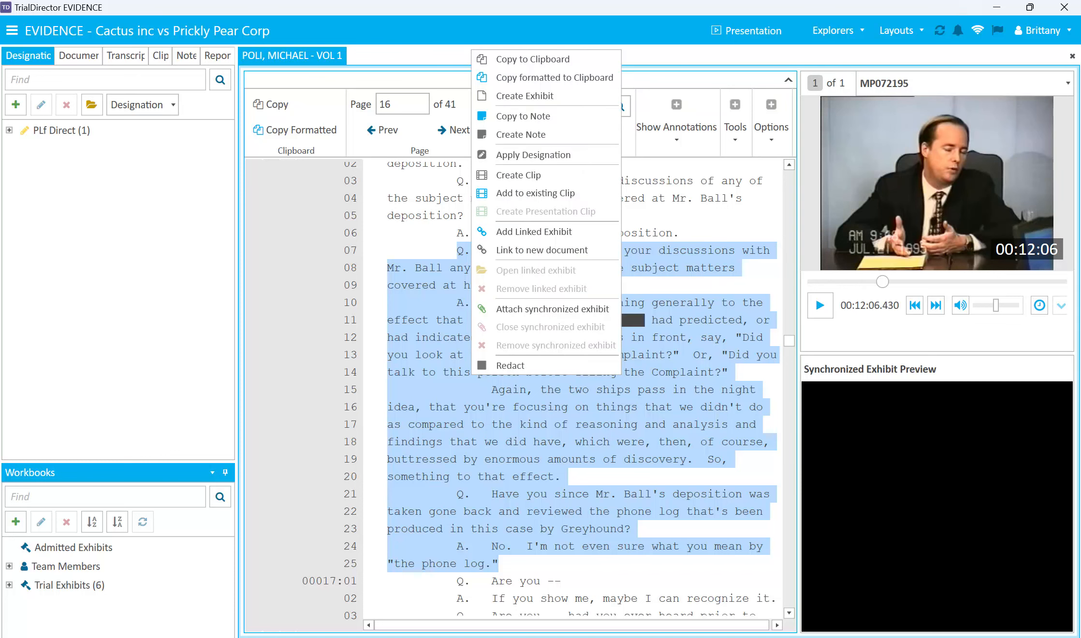
{"action": "left_click", "coordinate": [533, 156]}
{"action": "left_click", "coordinate": [527, 244]}
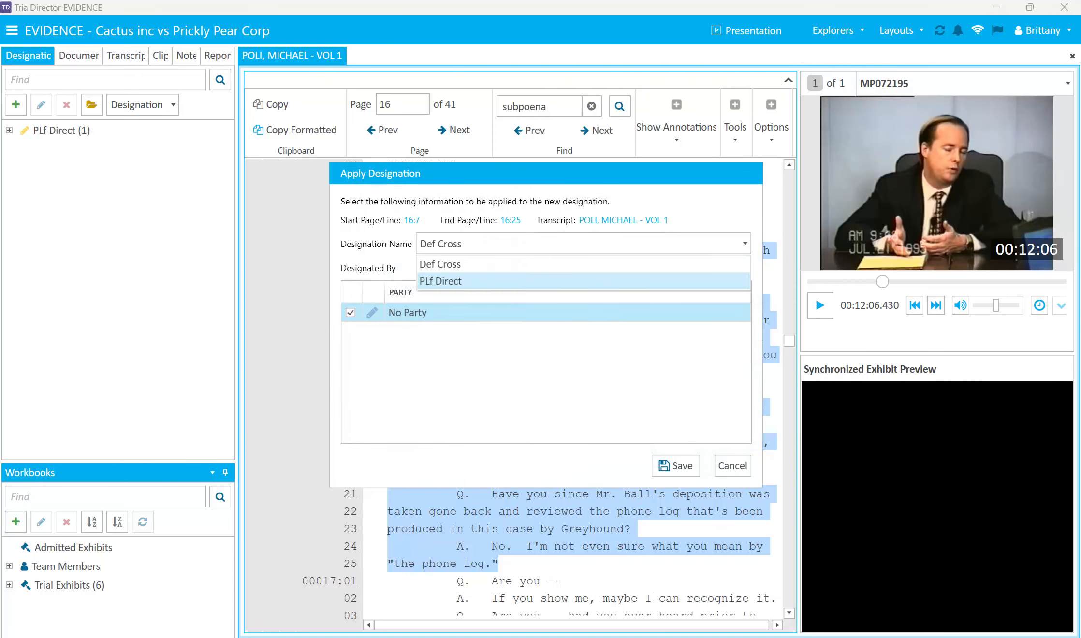
{"action": "left_click", "coordinate": [527, 281]}
{"action": "left_click", "coordinate": [676, 465]}
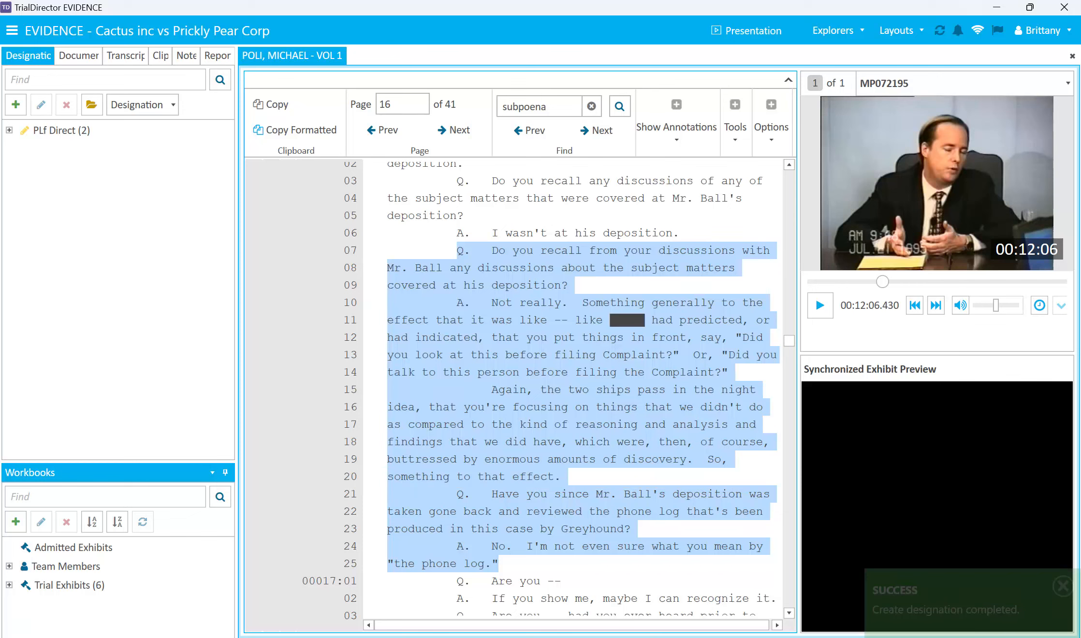
Review the page ranges listed for the transcript under PLf Direct and collapse the No Party group.
{"action": "left_click", "coordinate": [9, 131]}
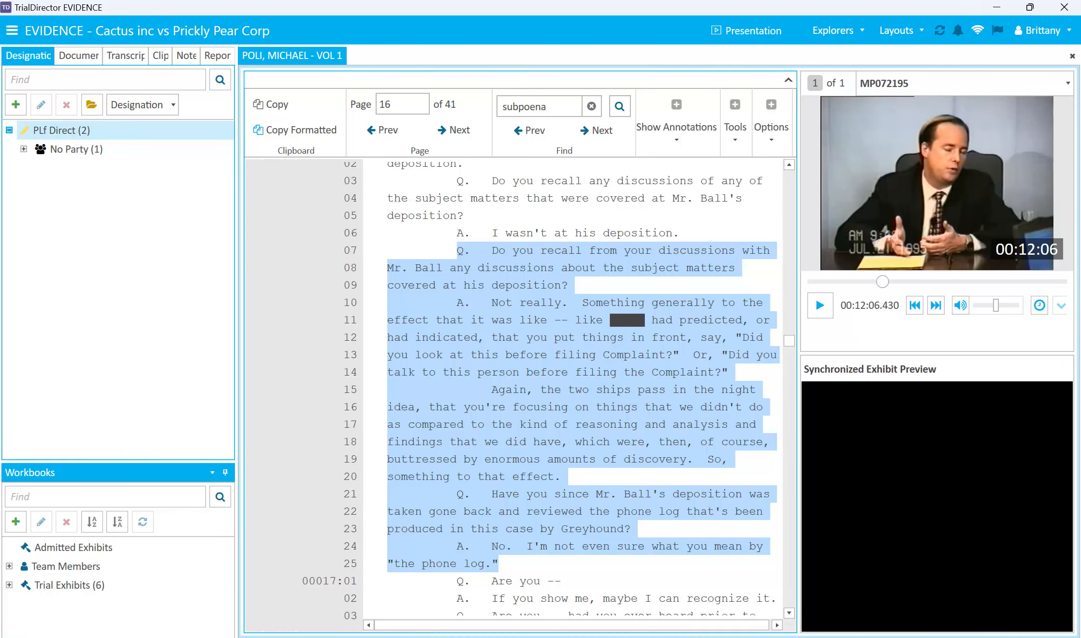
{"action": "left_click", "coordinate": [23, 149]}
{"action": "left_click", "coordinate": [39, 168]}
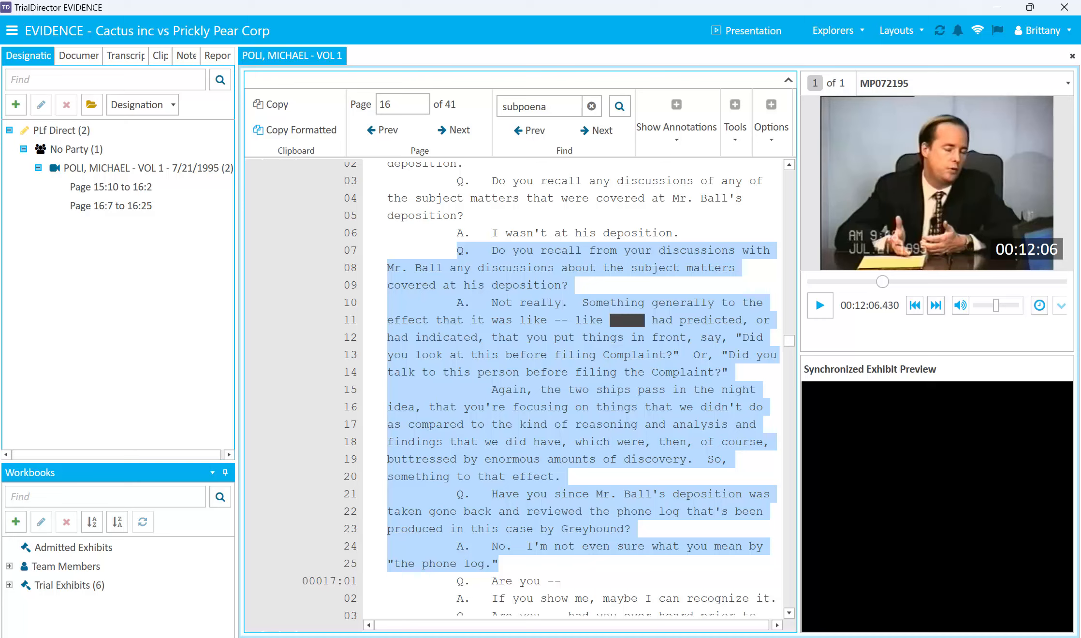
{"action": "scroll", "coordinate": [530, 295], "scroll_direction": "down", "scroll_amount": 2}
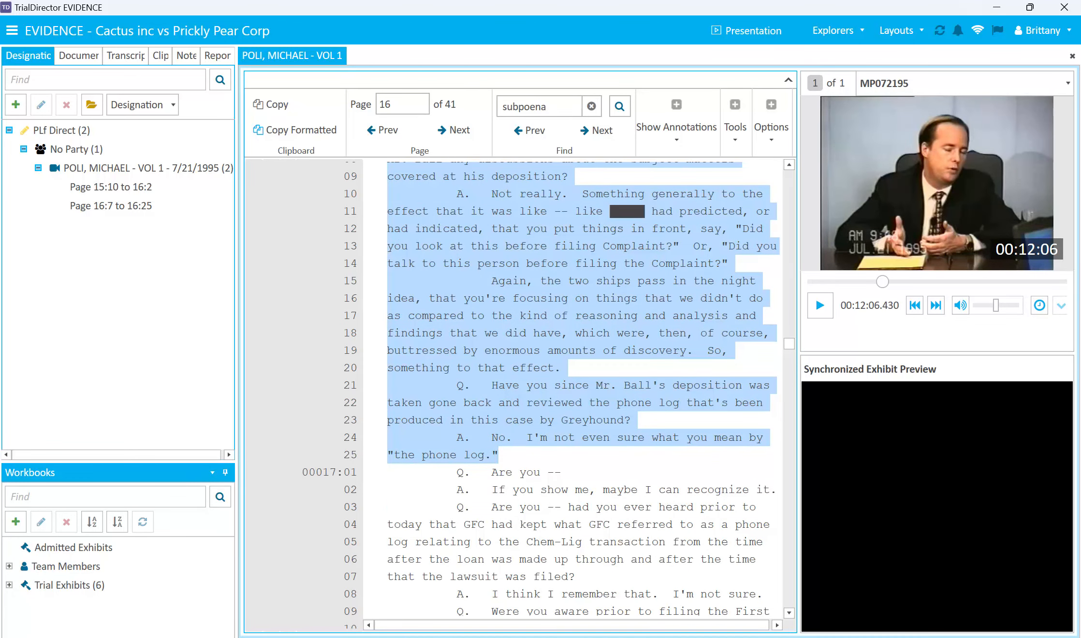
{"action": "scroll", "coordinate": [530, 295], "scroll_direction": "down", "scroll_amount": 2}
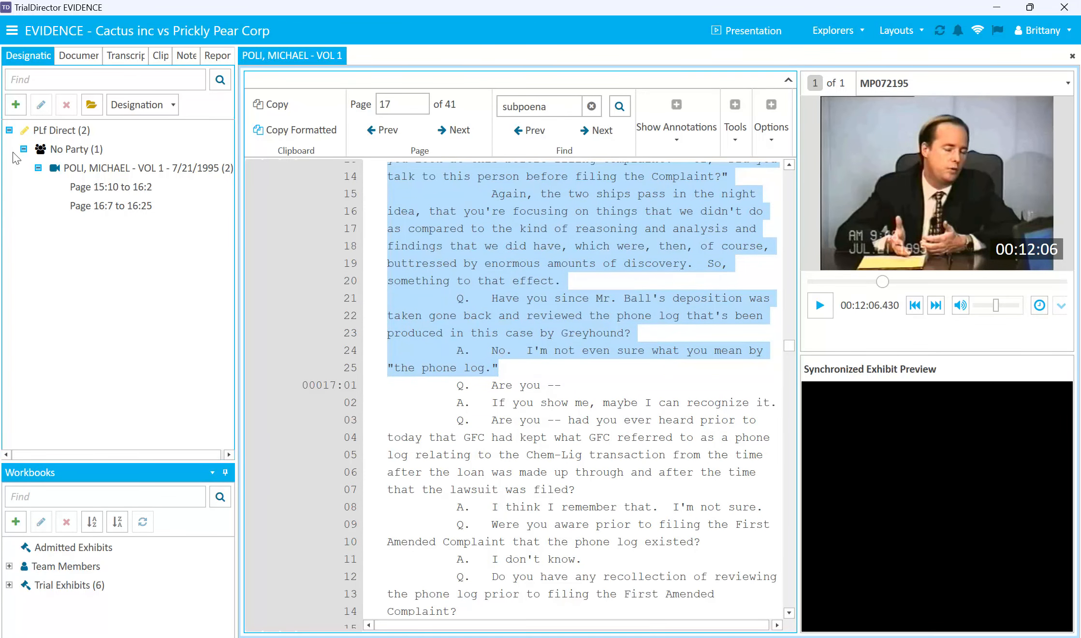
{"action": "left_click", "coordinate": [38, 169]}
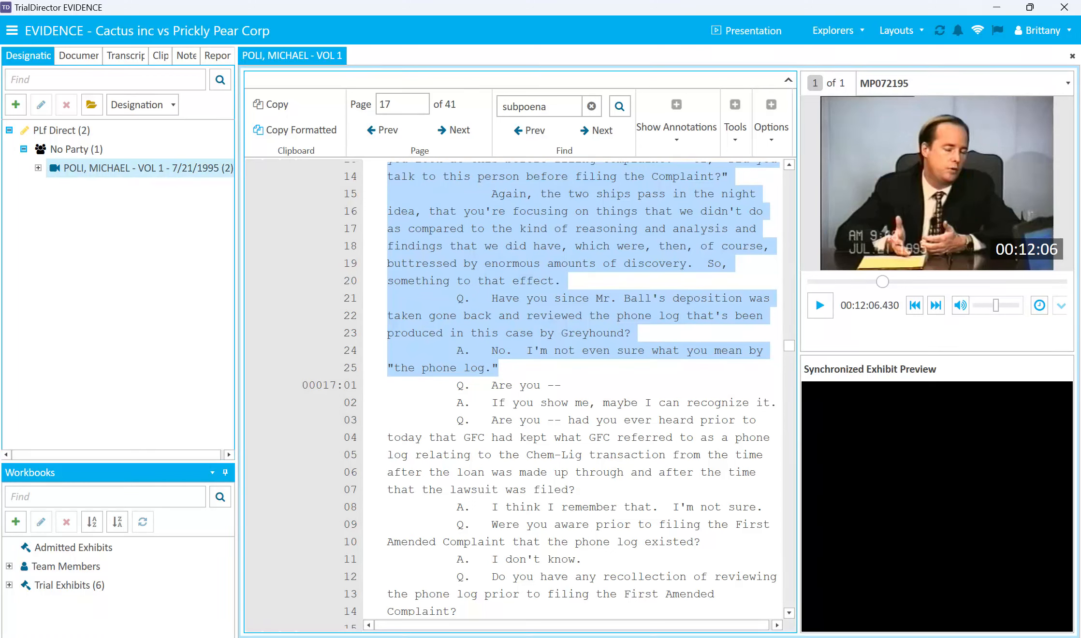
{"action": "left_click", "coordinate": [24, 149]}
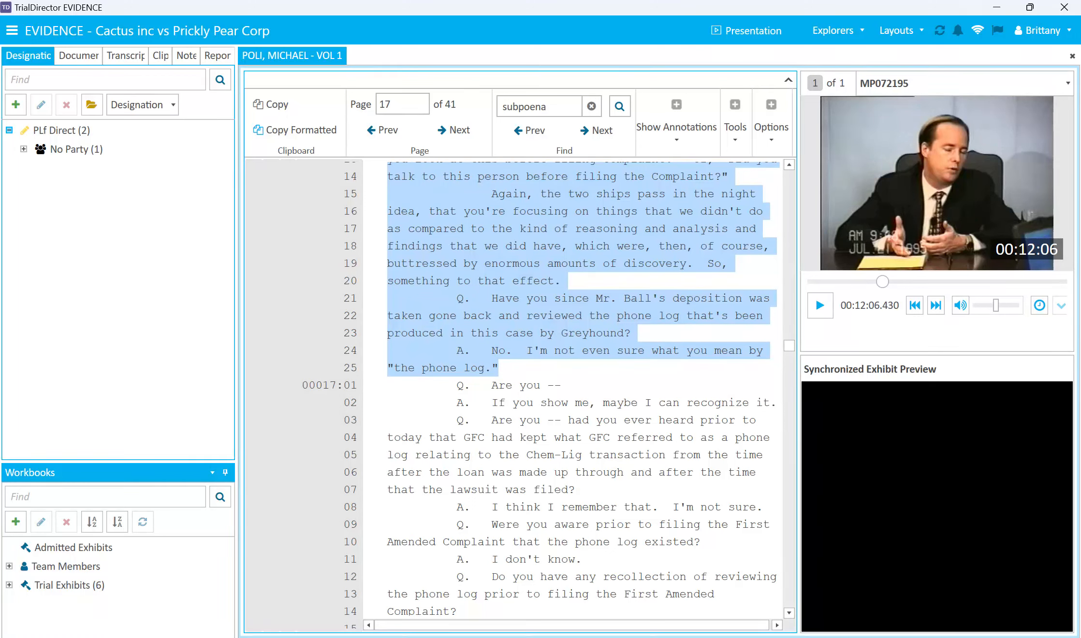
Apply the Def Cross designation to transcript lines 17:9 through 17:11.
{"action": "scroll", "coordinate": [463, 348], "scroll_direction": "down", "scroll_amount": 3}
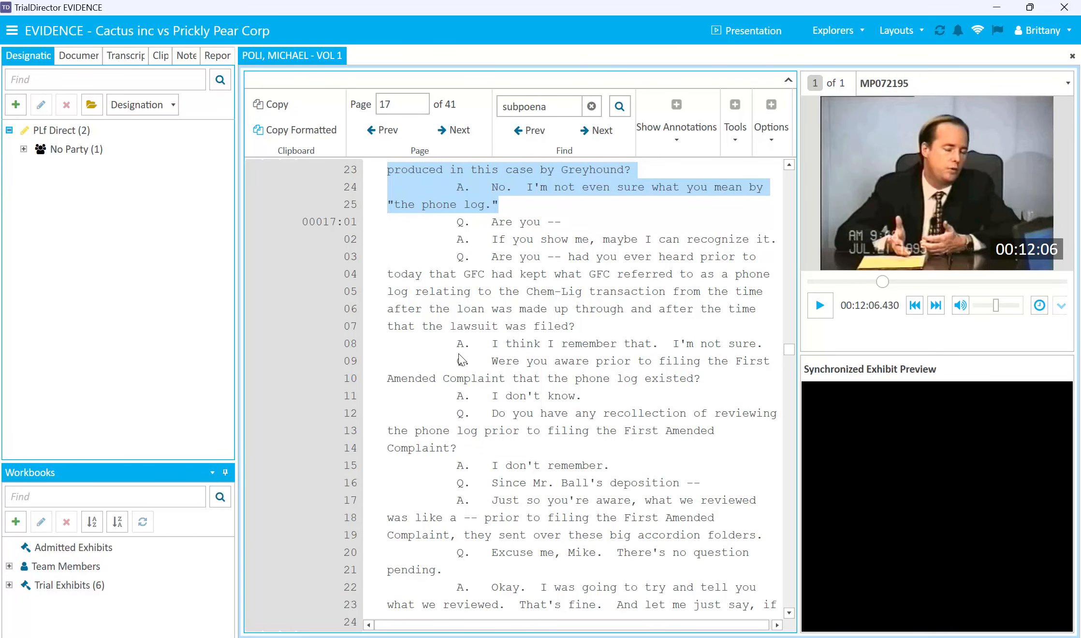
{"action": "left_click_drag", "start_coordinate": [458, 359], "coordinate": [583, 400]}
{"action": "right_click", "coordinate": [532, 377]}
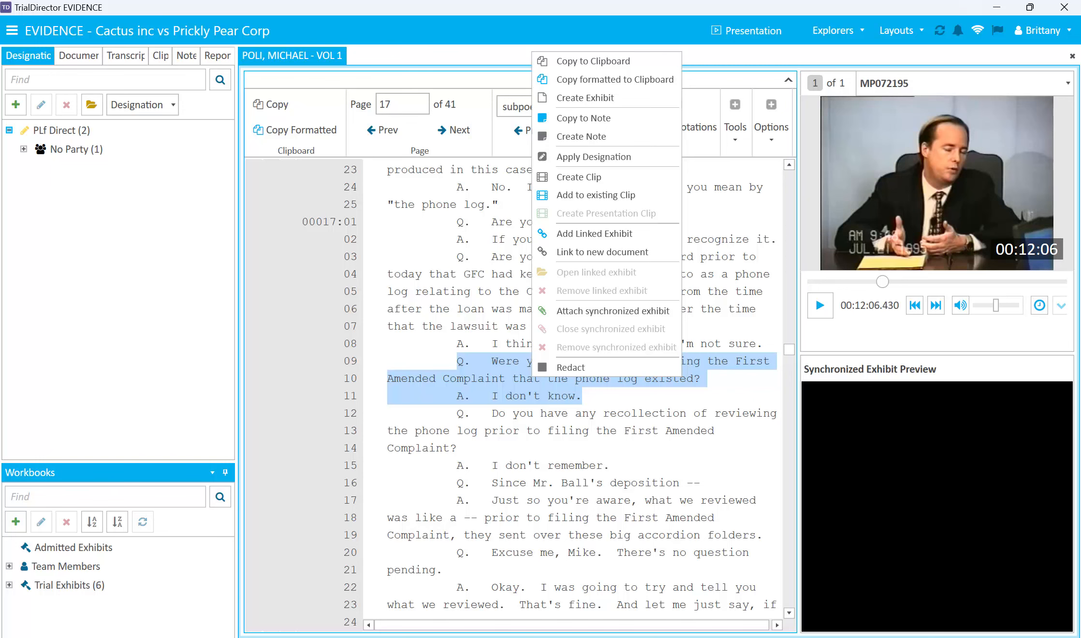
{"action": "left_click", "coordinate": [593, 157]}
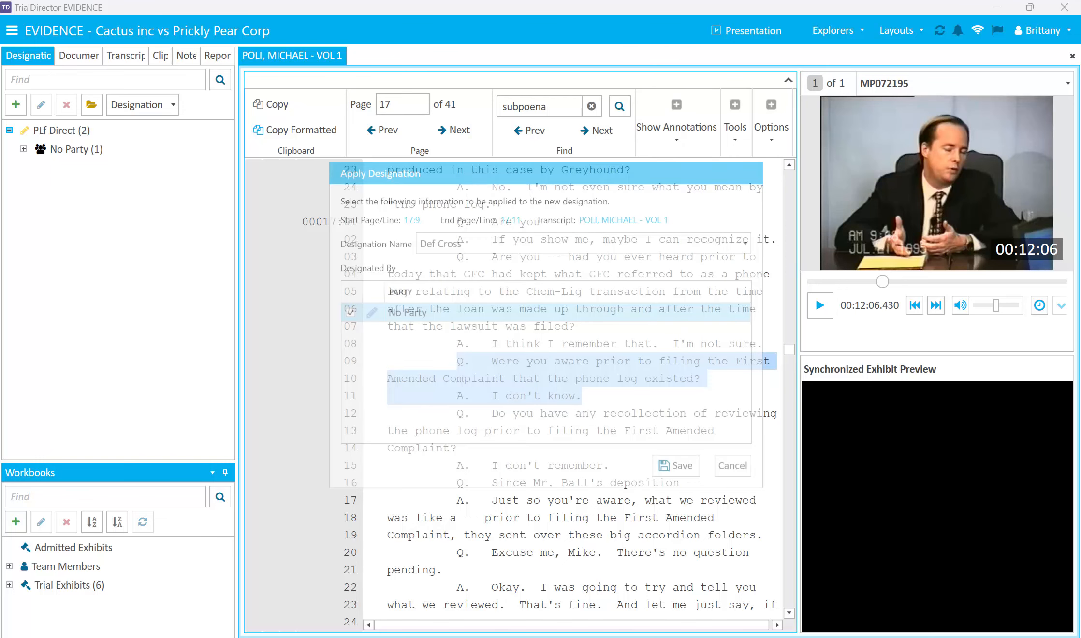
{"action": "left_click", "coordinate": [745, 244]}
{"action": "left_click", "coordinate": [580, 264]}
{"action": "left_click", "coordinate": [676, 466]}
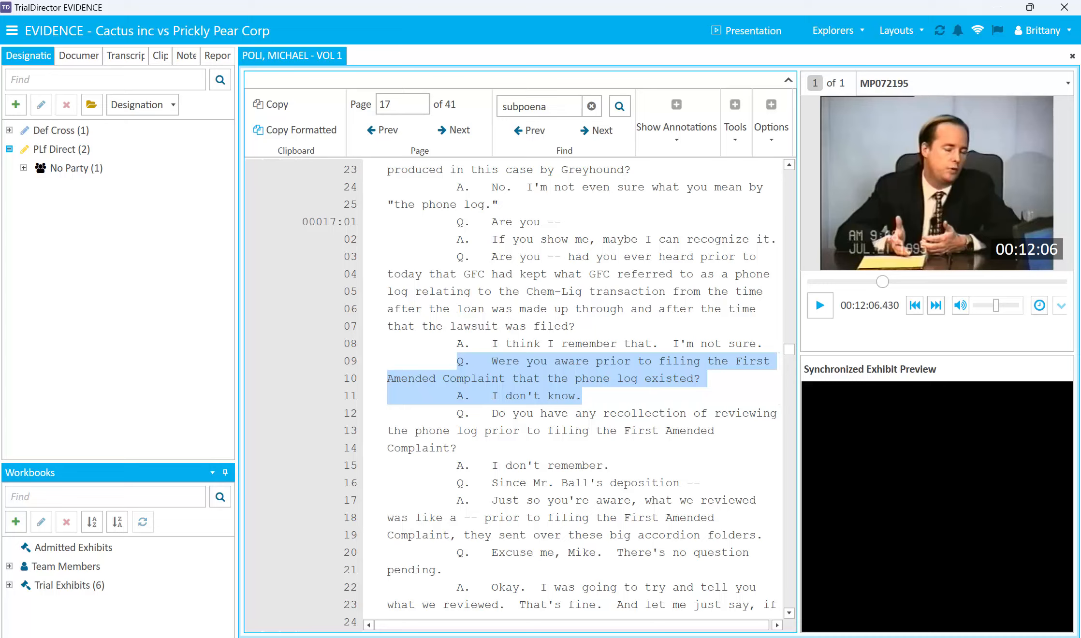
Close the transcript and open the Designation Work Area beside a widened Designations explorer.
{"action": "left_click", "coordinate": [1073, 56]}
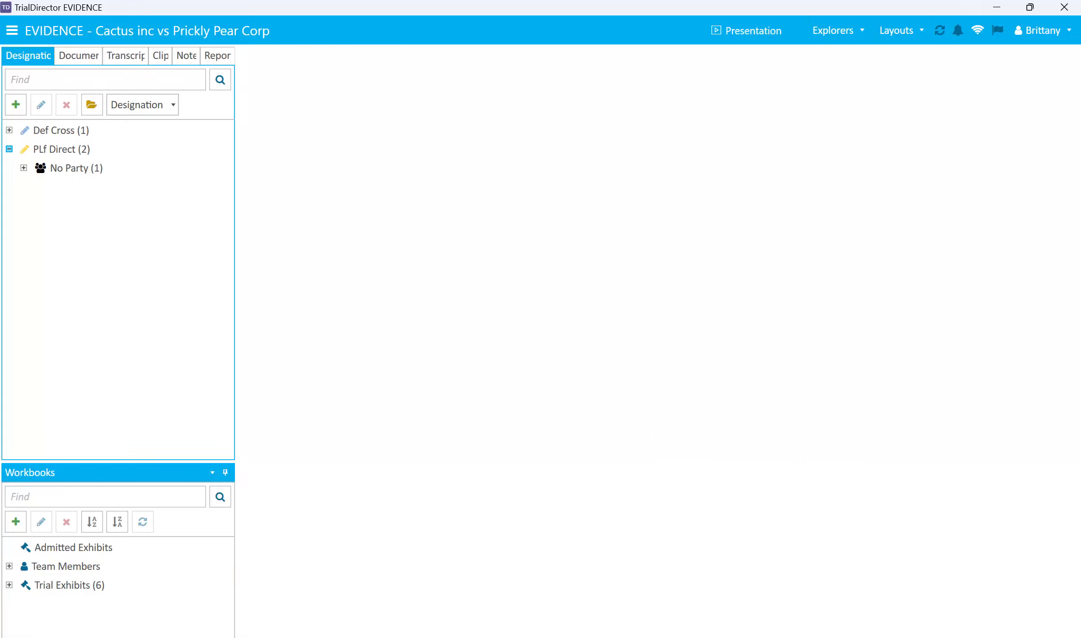
{"action": "left_click_drag", "start_coordinate": [235, 155], "coordinate": [386, 155]}
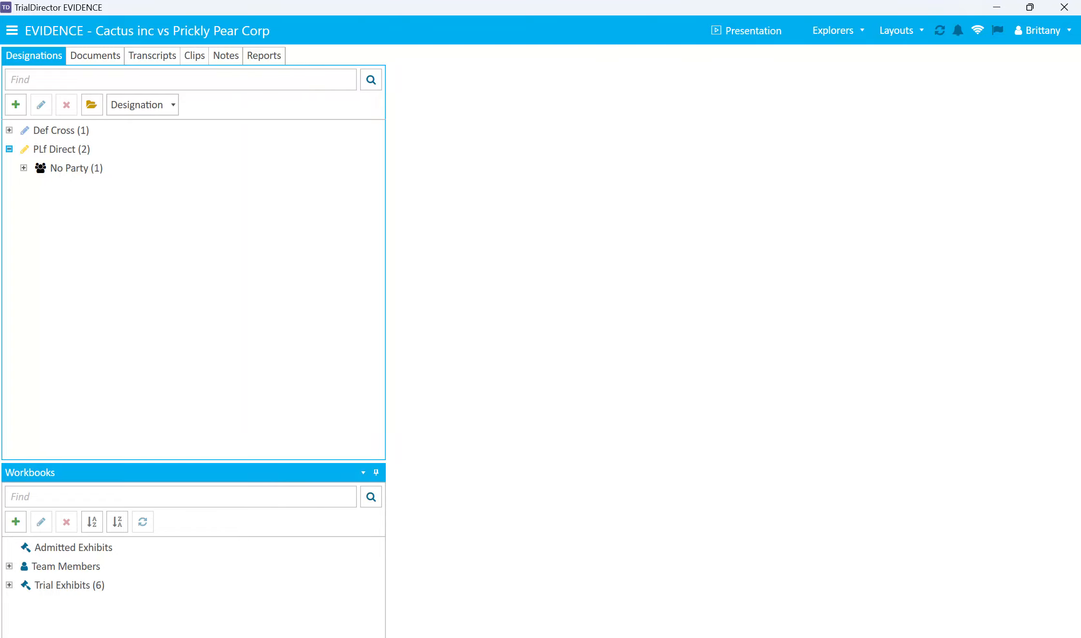
{"action": "left_click", "coordinate": [92, 105]}
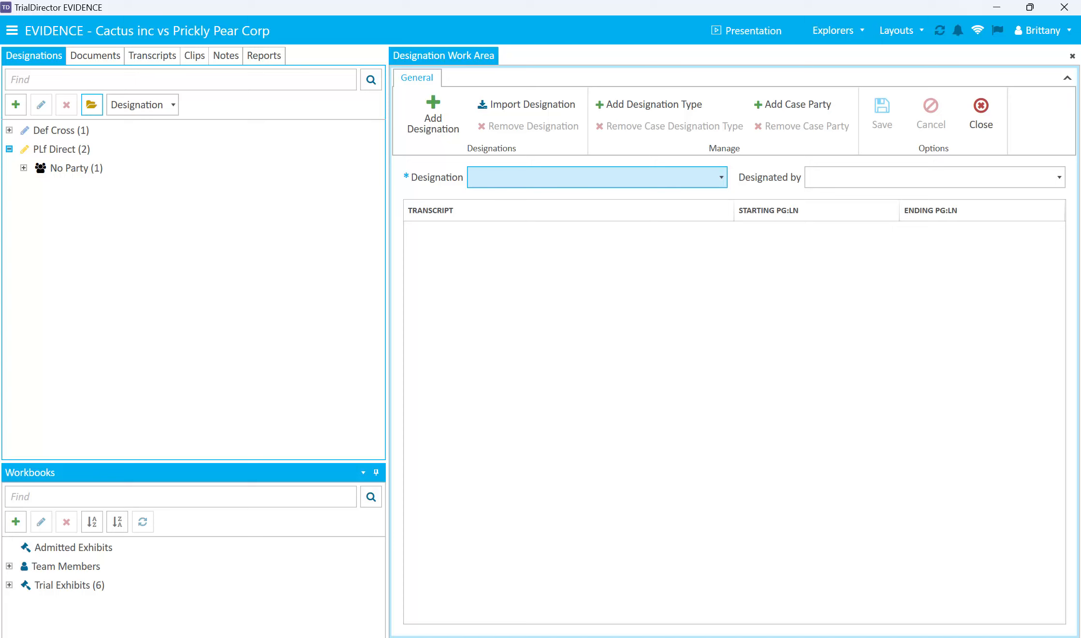
Add a designation from 12:2 to 12:15 for the same Vol 1 deposition transcript used for the earlier designations.
{"action": "left_click", "coordinate": [434, 115]}
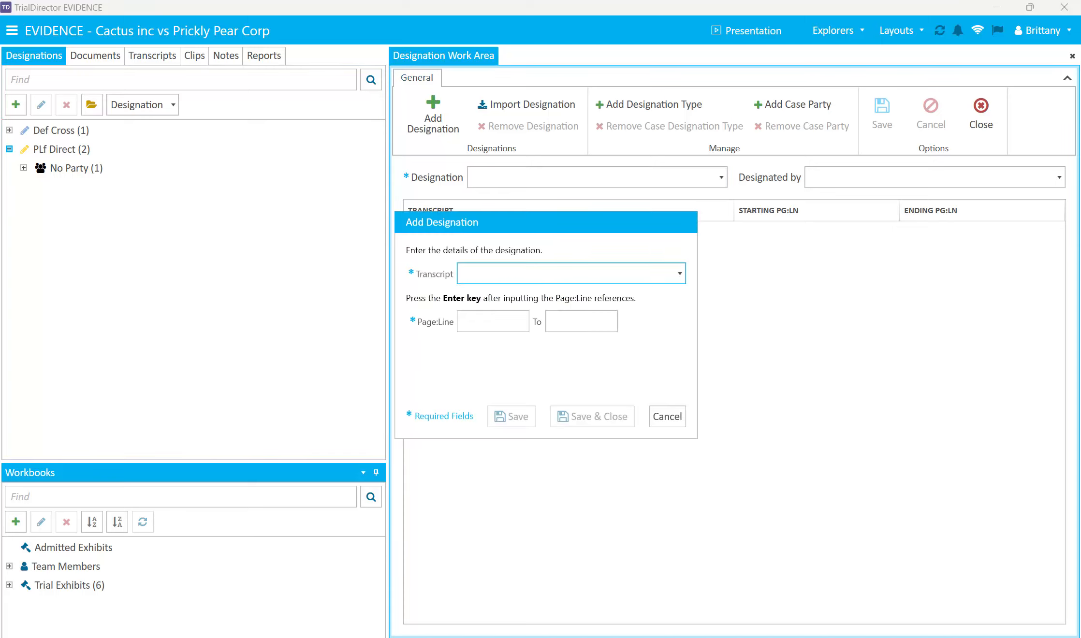
{"action": "left_click", "coordinate": [571, 274]}
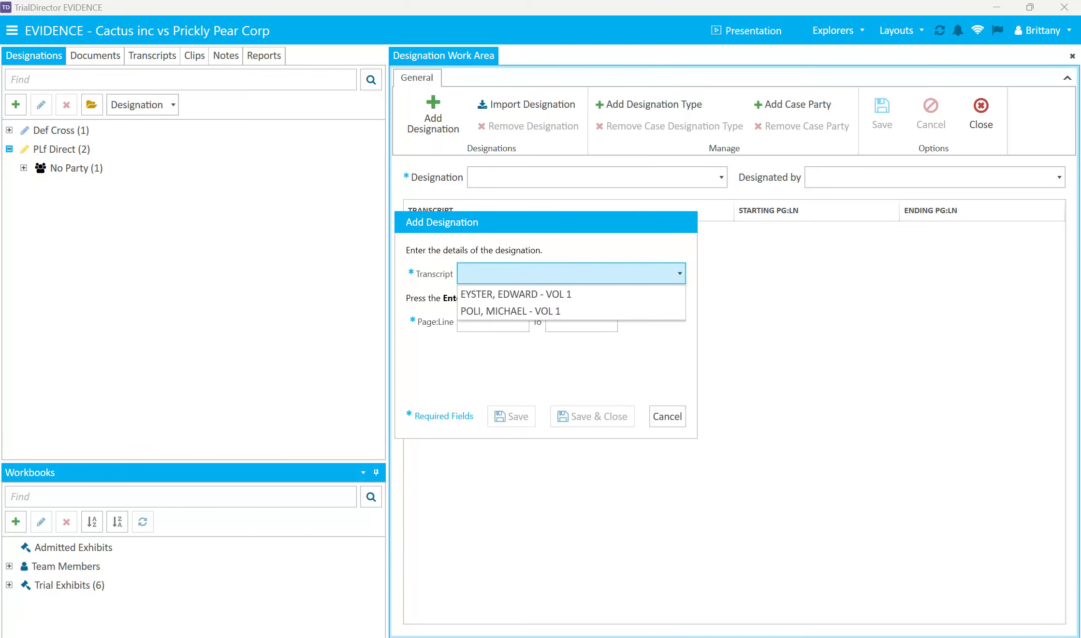
{"action": "left_click", "coordinate": [510, 311]}
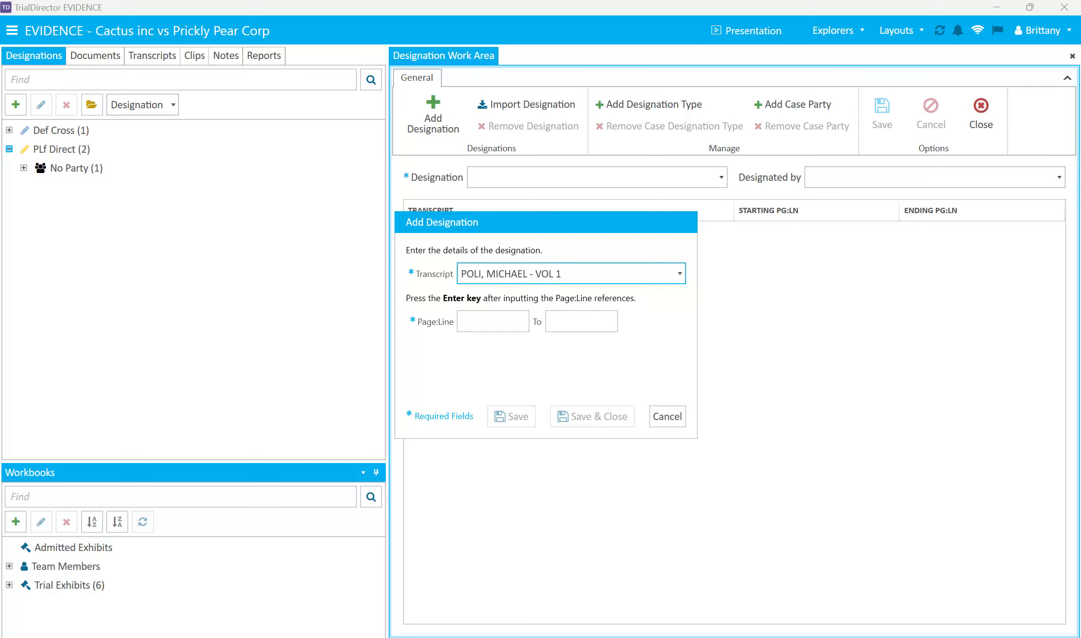
{"action": "left_click", "coordinate": [493, 321]}
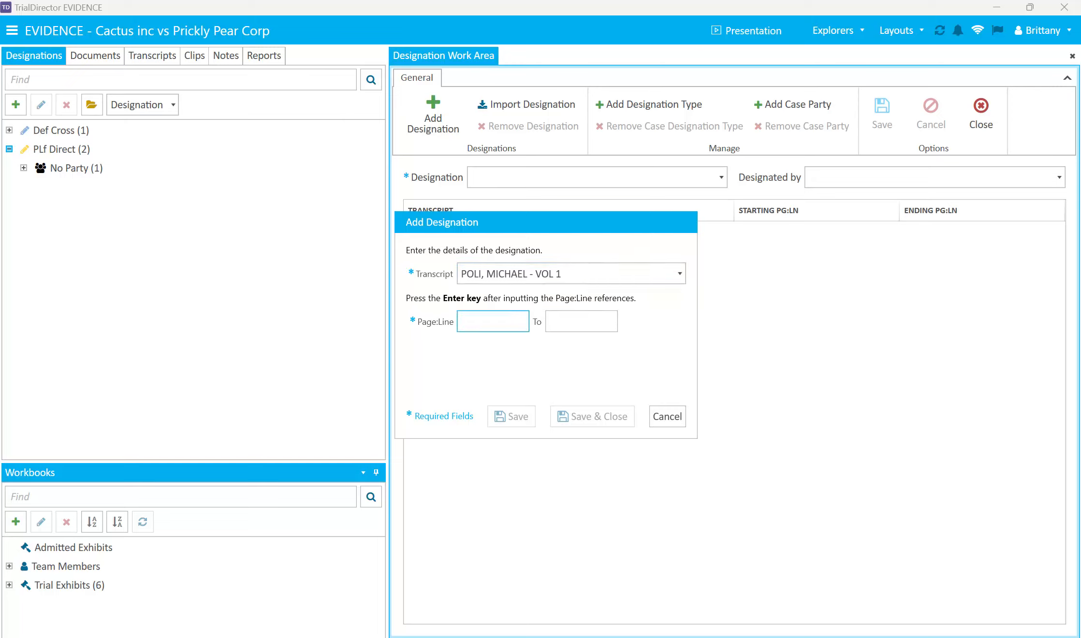
{"action": "type", "text": "12:2"}
{"action": "key", "text": "Return"}
{"action": "type", "text": "1"}
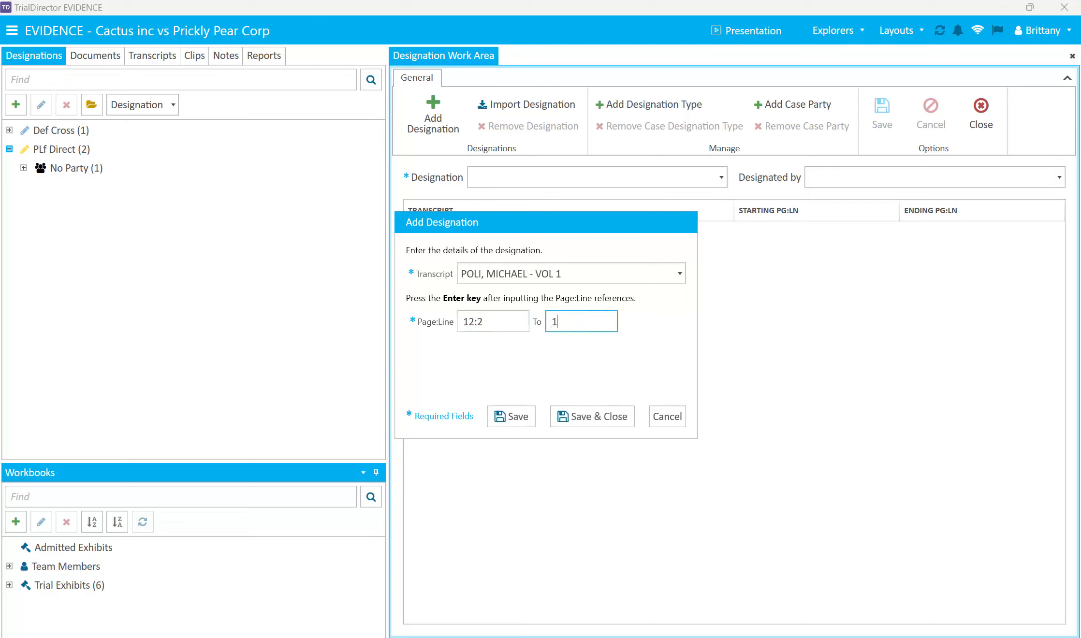
{"action": "type", "text": "2:15"}
{"action": "key", "text": "Return"}
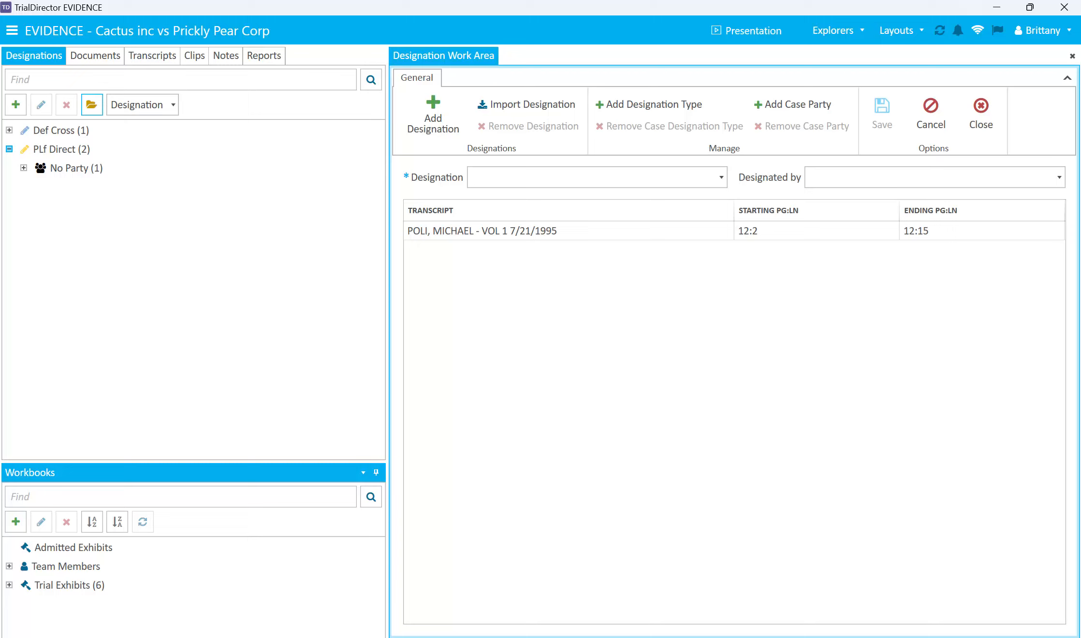
Import the designations file Import_Designation_MP Defendant from Depositions\MP072195 in the Getting Started with TD360 Sample Data folder on the Desktop.
{"action": "left_click", "coordinate": [527, 104]}
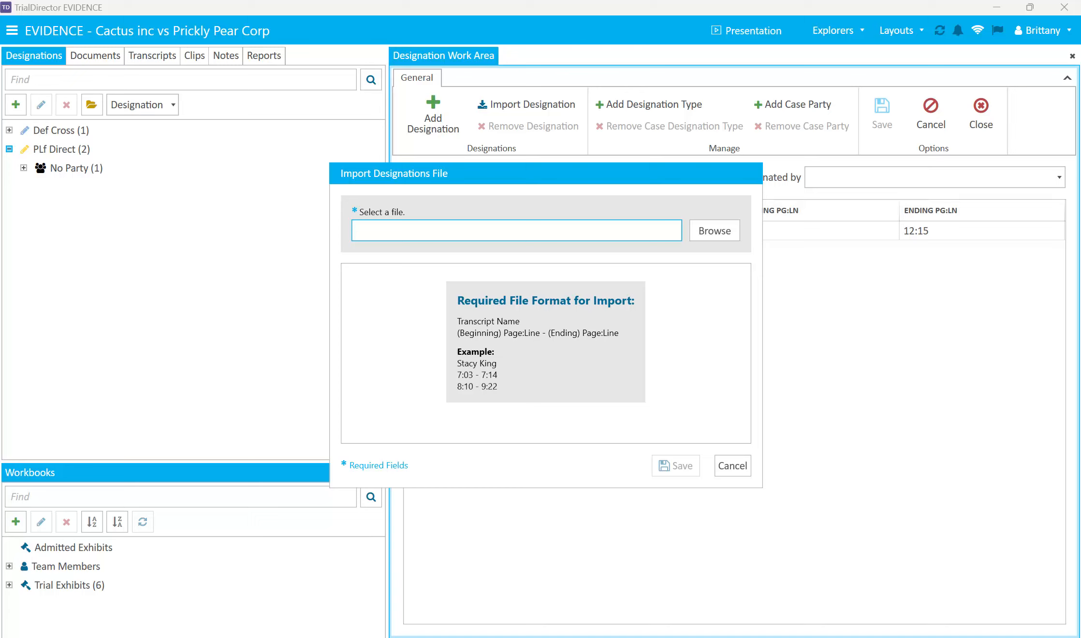
{"action": "left_click", "coordinate": [714, 231]}
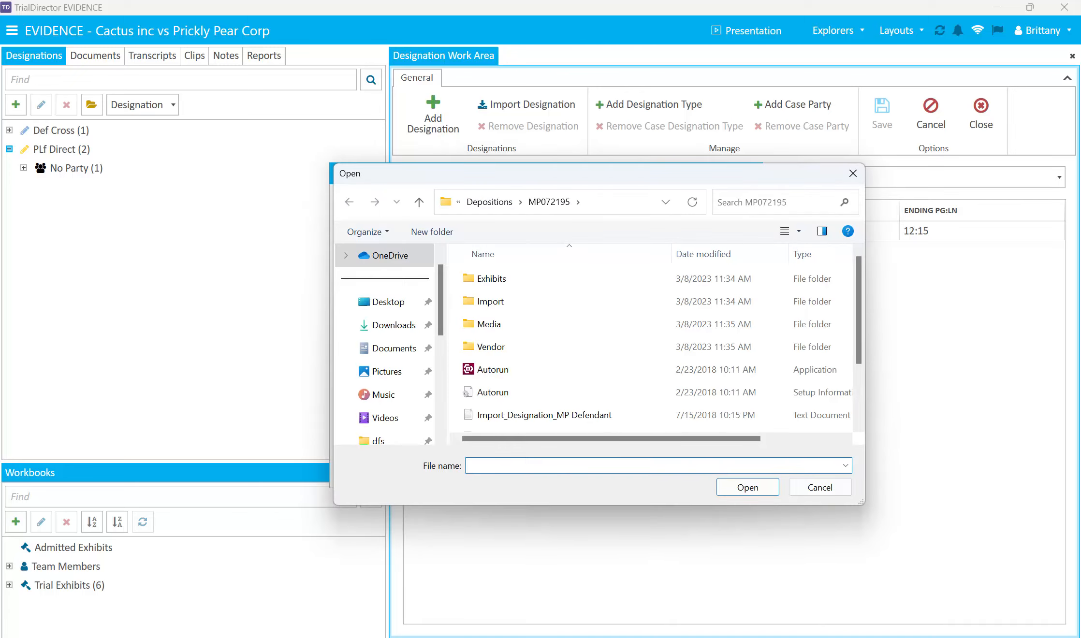
{"action": "left_click", "coordinate": [388, 302]}
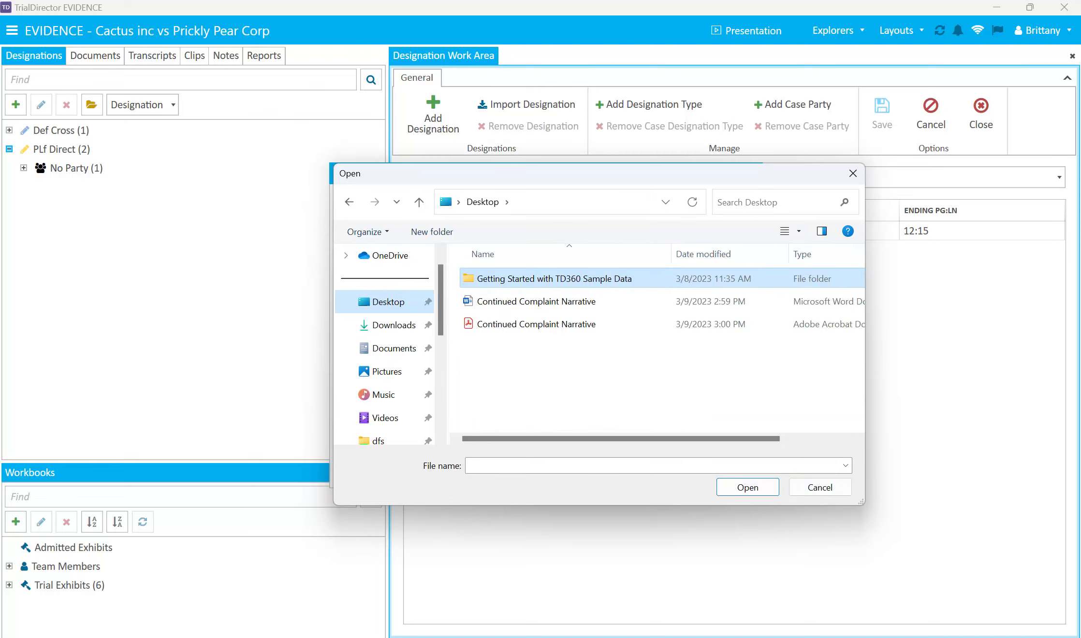
{"action": "double_click", "coordinate": [554, 279]}
{"action": "double_click", "coordinate": [554, 279]}
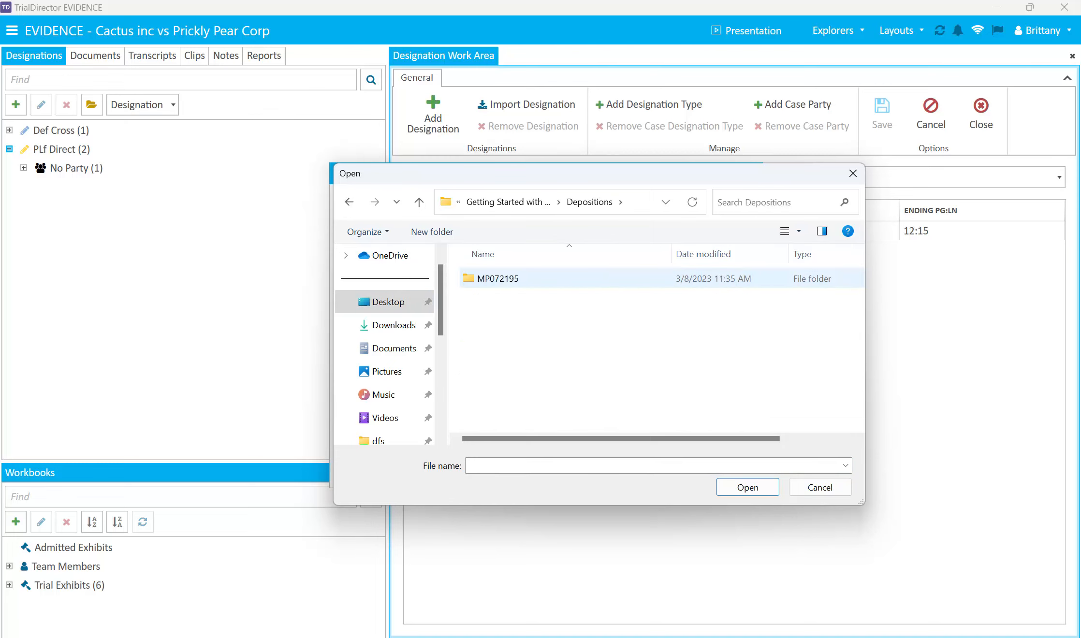
{"action": "double_click", "coordinate": [554, 278]}
{"action": "scroll", "coordinate": [558, 346], "scroll_direction": "down", "scroll_amount": 2}
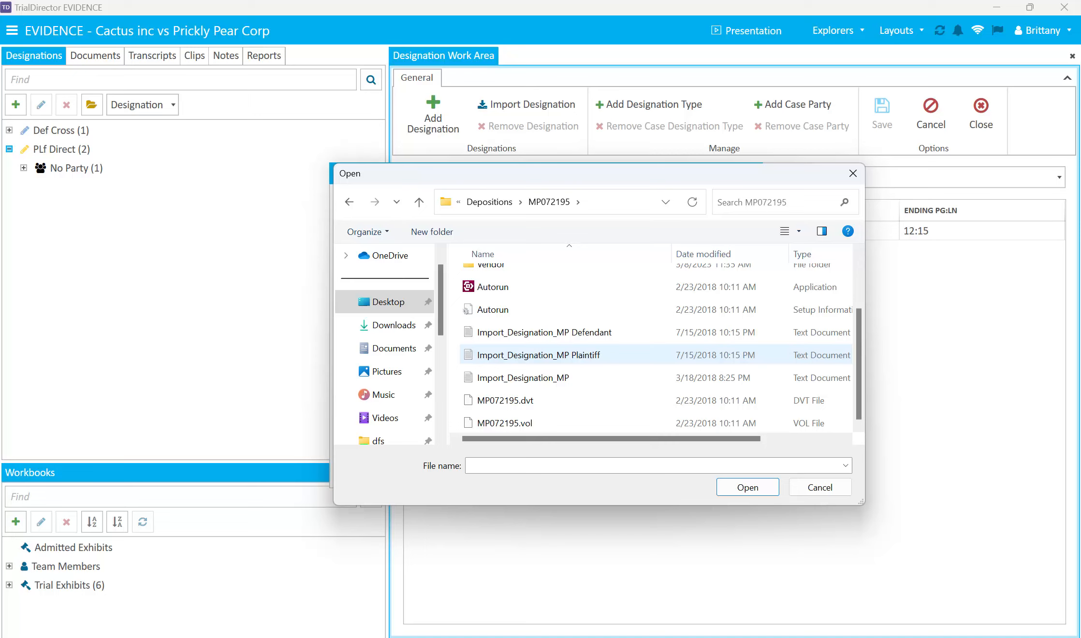
{"action": "left_click", "coordinate": [544, 333]}
{"action": "key", "text": "Return"}
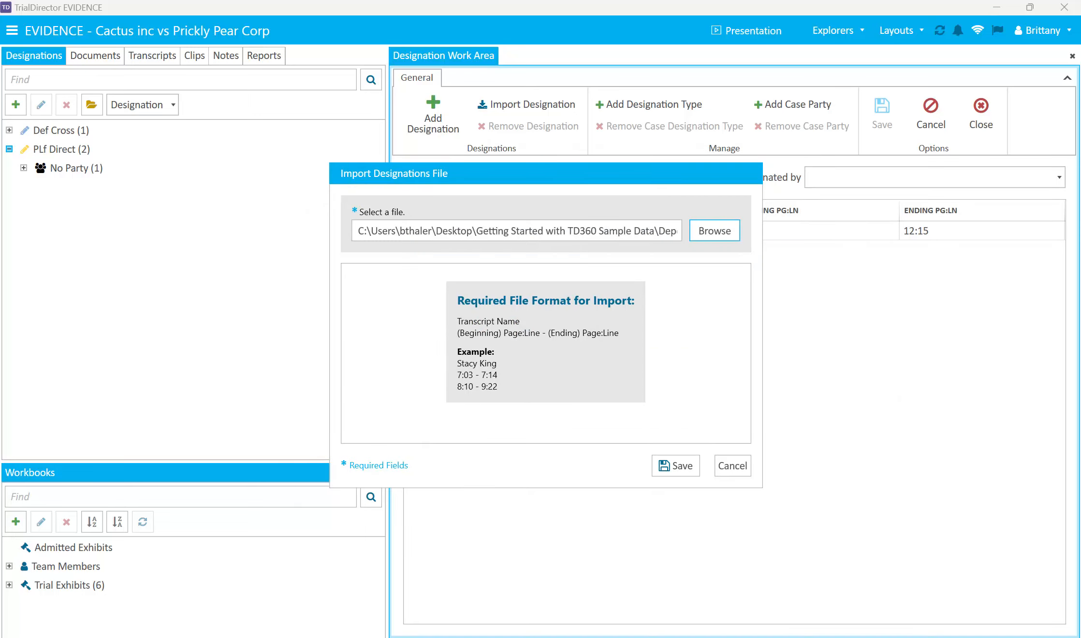
{"action": "left_click", "coordinate": [676, 463]}
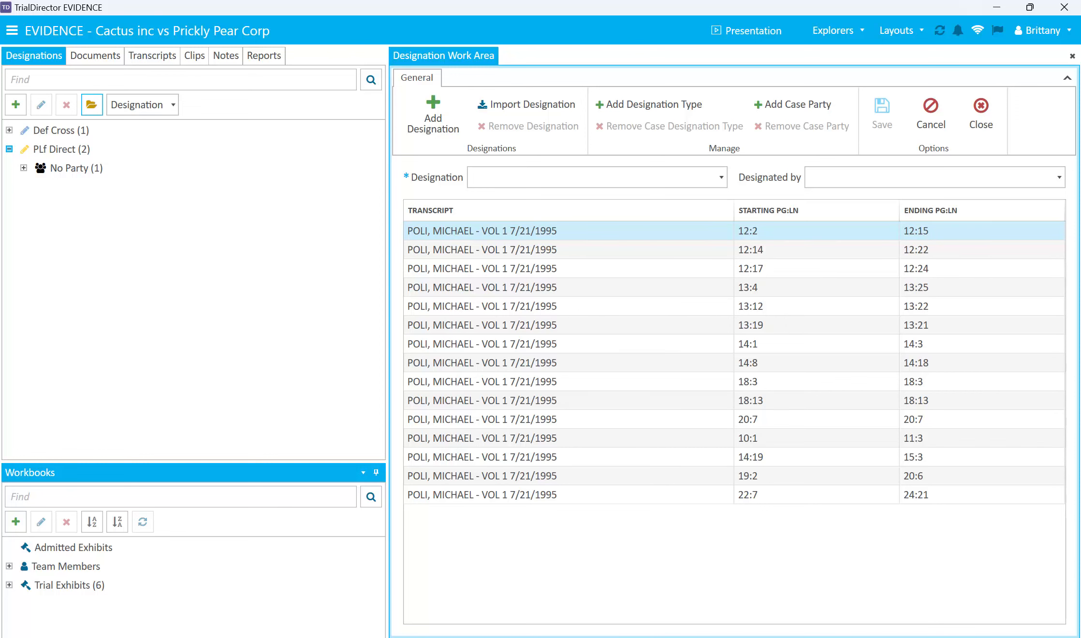
Switch to File Explorer and open the Import_Designation_MP Defendant text file from the sample data's Depositions\MP072195 folder.
{"action": "key", "text": "alt+Tab"}
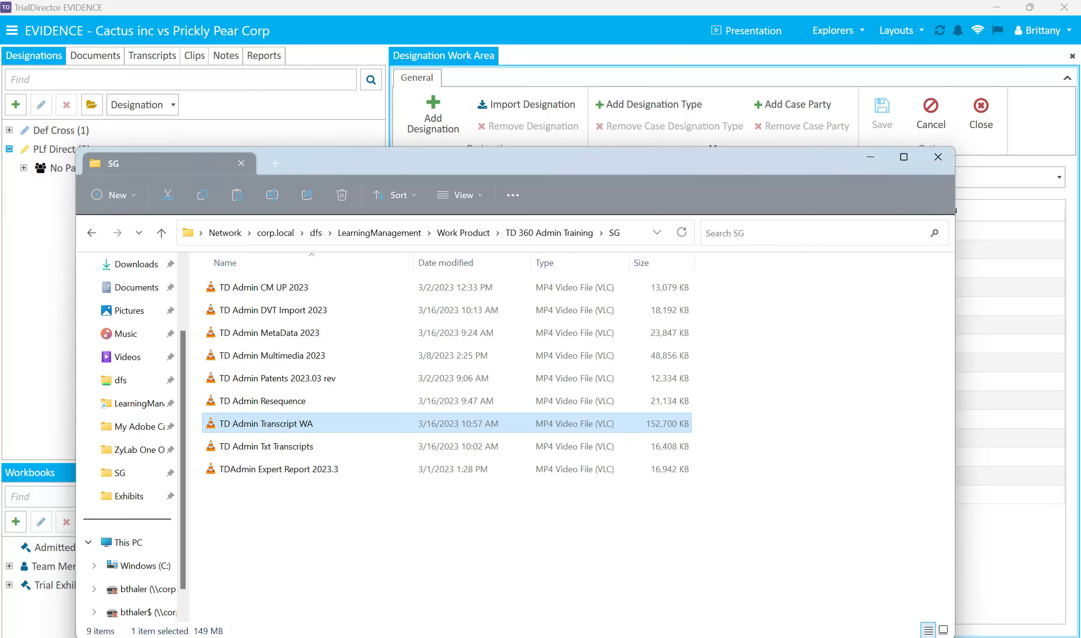
{"action": "left_click", "coordinate": [135, 265]}
{"action": "scroll", "coordinate": [130, 310], "scroll_direction": "up", "scroll_amount": 2}
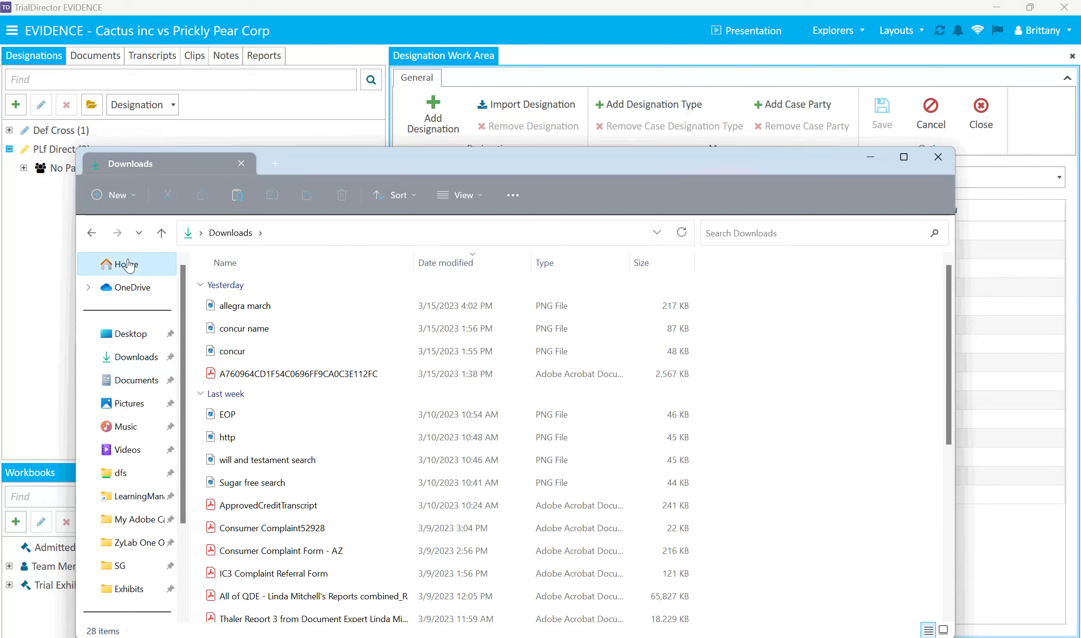
{"action": "left_click", "coordinate": [126, 263]}
{"action": "left_click", "coordinate": [136, 357]}
{"action": "left_click", "coordinate": [126, 264]}
{"action": "left_click", "coordinate": [130, 334]}
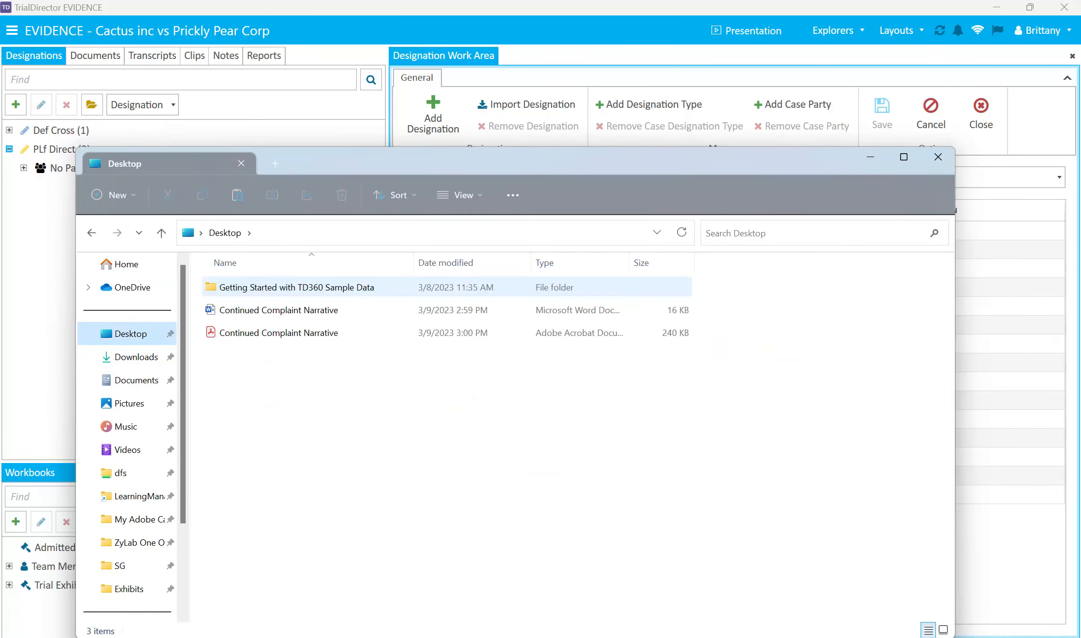
{"action": "double_click", "coordinate": [296, 287]}
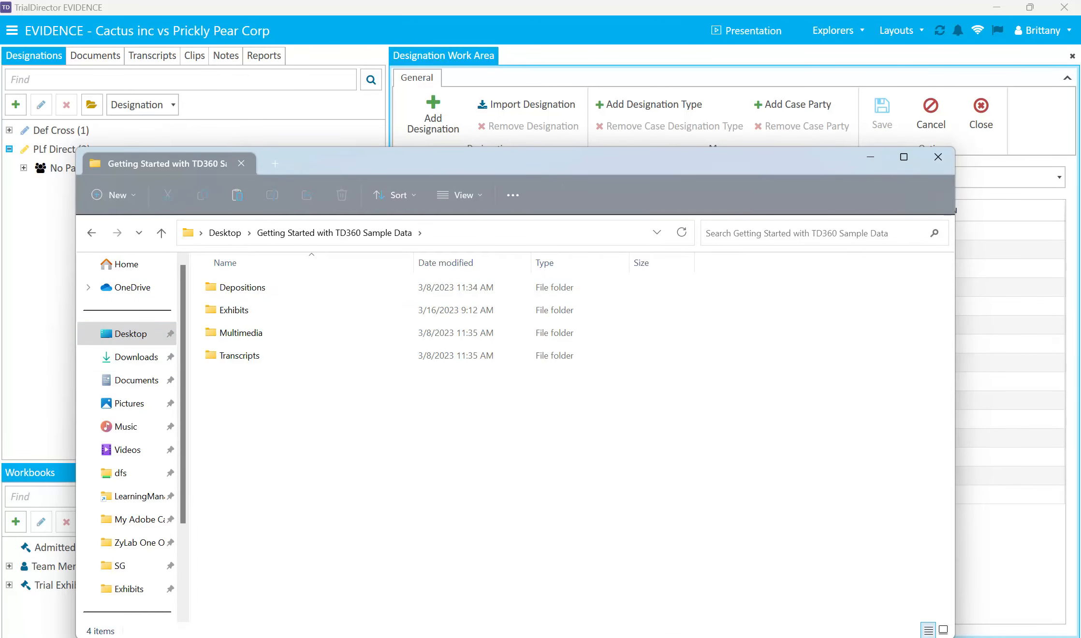
{"action": "double_click", "coordinate": [296, 288]}
{"action": "double_click", "coordinate": [296, 287]}
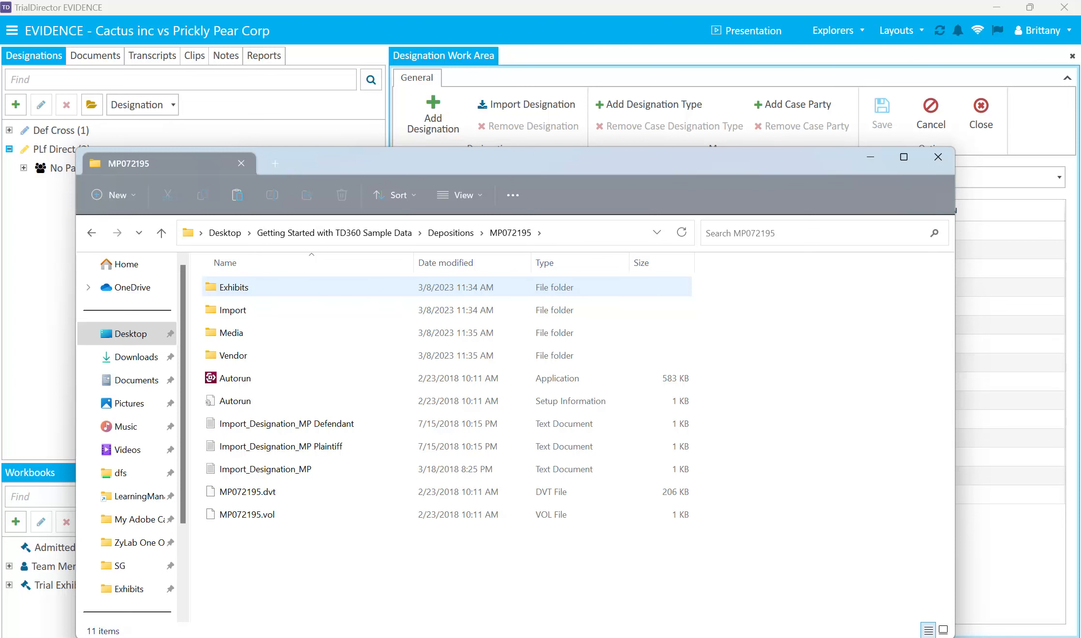
{"action": "right_click", "coordinate": [295, 424]}
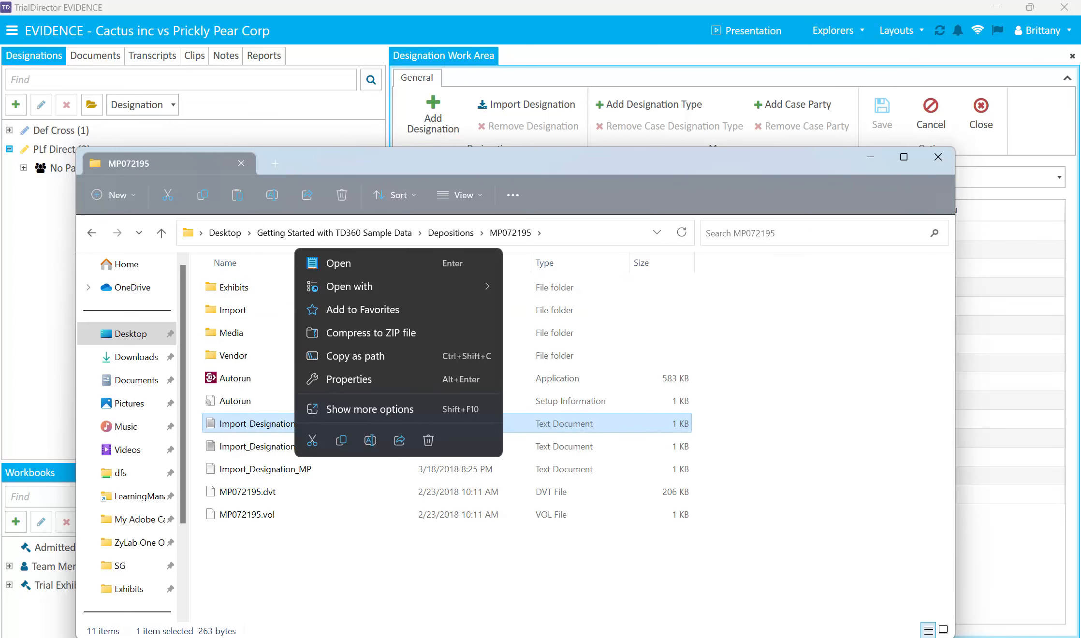
{"action": "key", "text": "Return"}
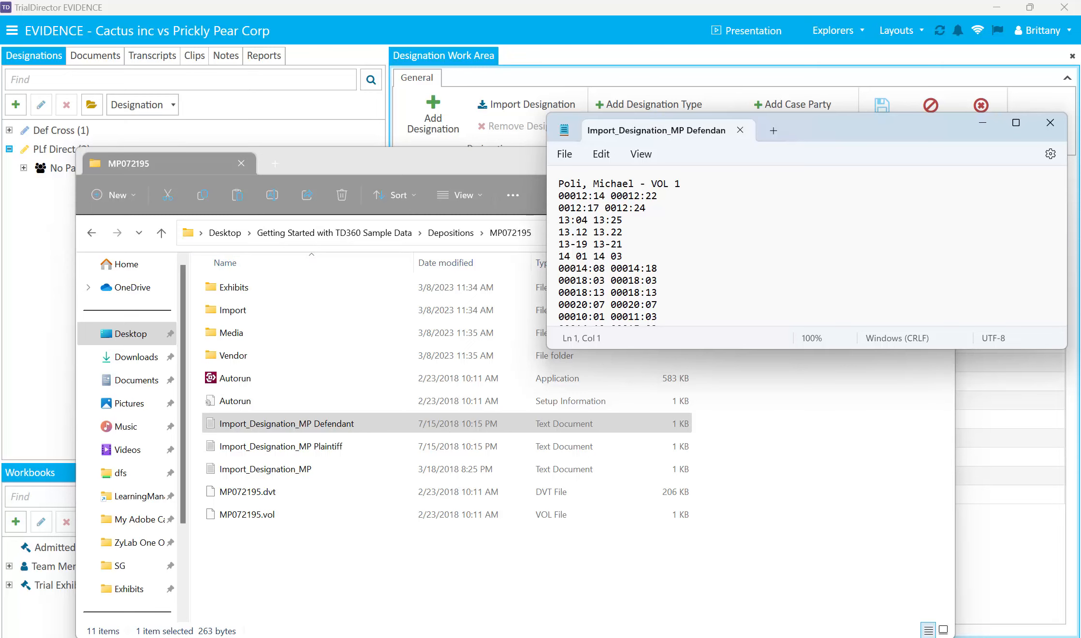
Examine the transcript name line and the page and line formats in the enlarged text file, and return to TrialDirector.
{"action": "left_click_drag", "start_coordinate": [860, 129], "coordinate": [747, 159]}
{"action": "left_click_drag", "start_coordinate": [473, 379], "coordinate": [473, 533]}
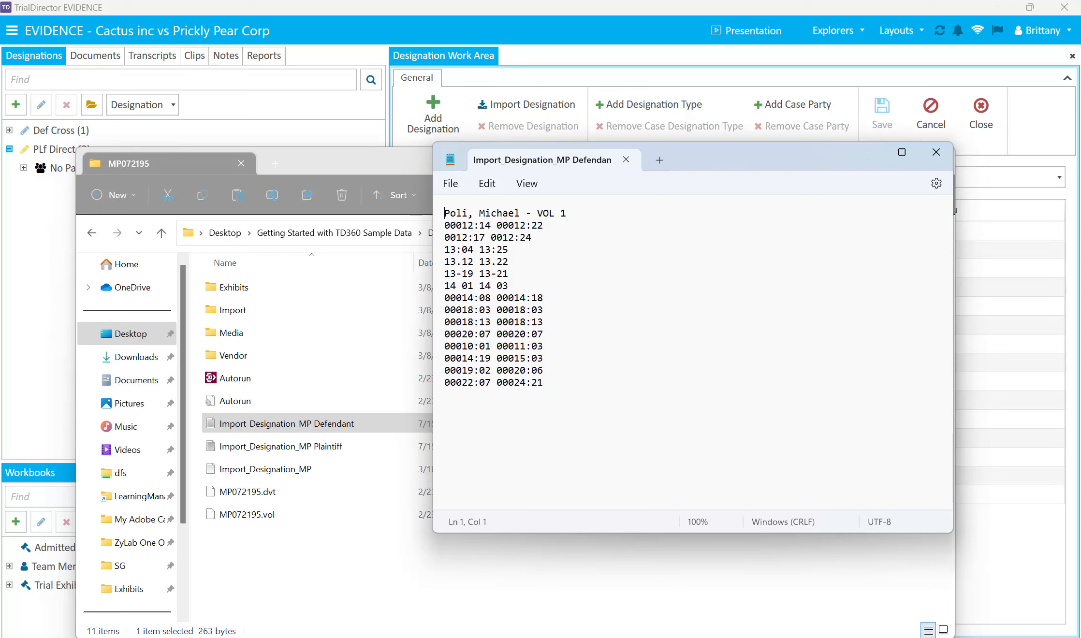
{"action": "left_click_drag", "start_coordinate": [444, 214], "coordinate": [571, 213]}
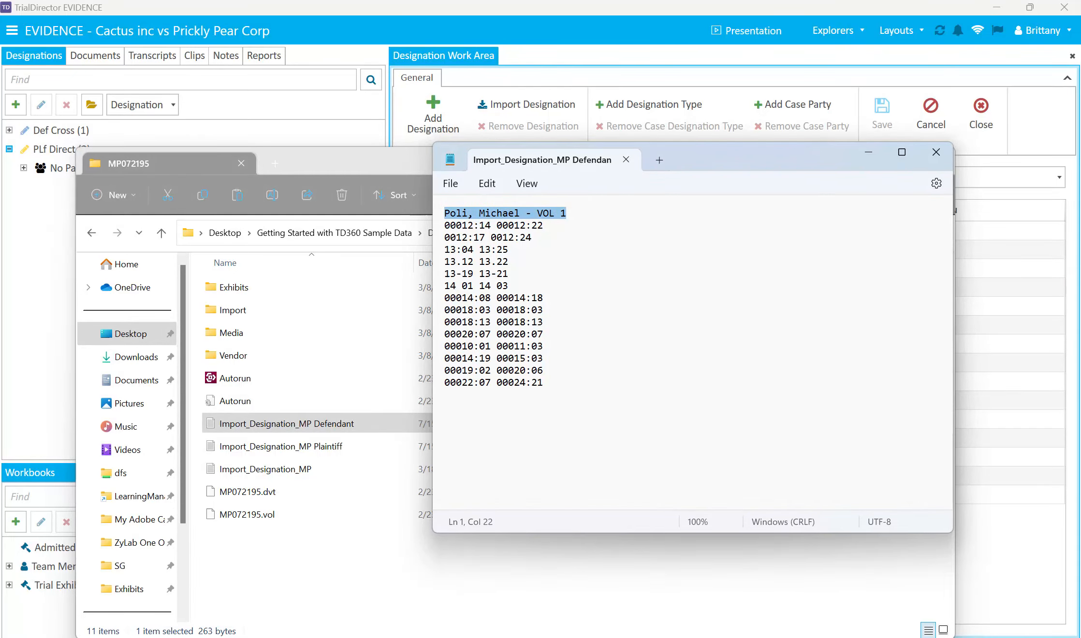
{"action": "left_click", "coordinate": [570, 213]}
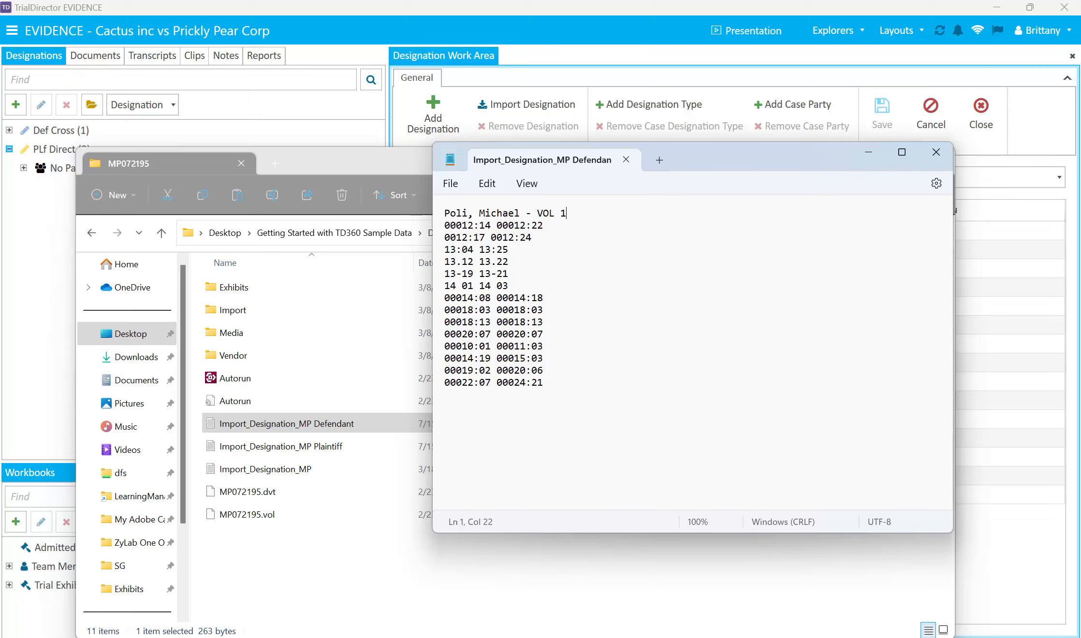
{"action": "left_click_drag", "start_coordinate": [444, 226], "coordinate": [475, 226]}
{"action": "left_click", "coordinate": [491, 226]}
{"action": "key", "text": "shift+Left"}
{"action": "key", "text": "Down"}
{"action": "key", "text": "Down"}
{"action": "key", "text": "shift+Left"}
{"action": "key", "text": "alt+F4"}
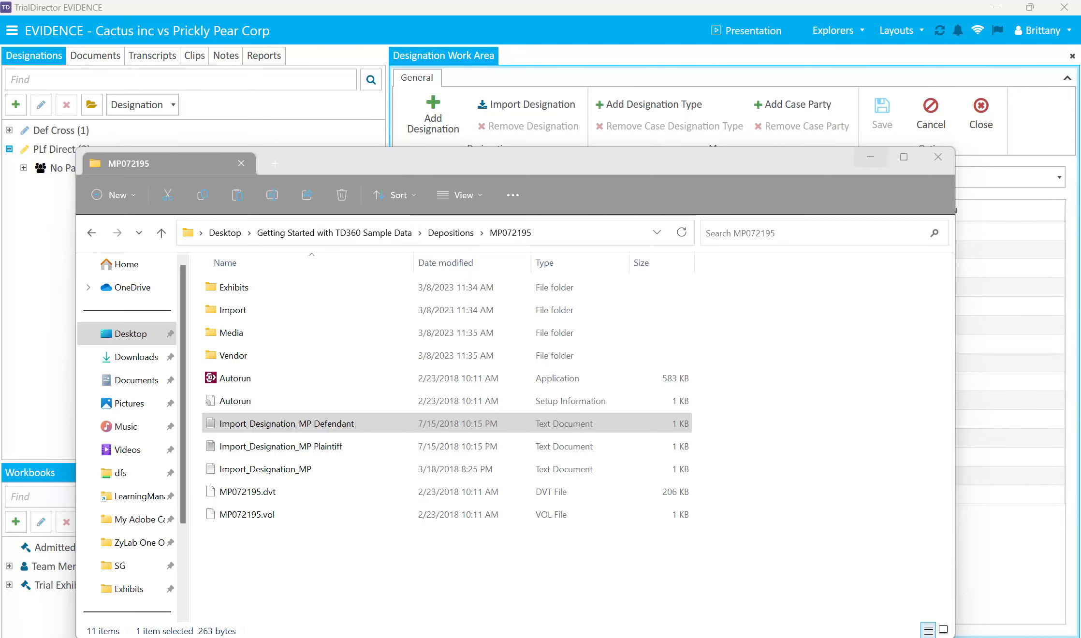
{"action": "key", "text": "alt+F4"}
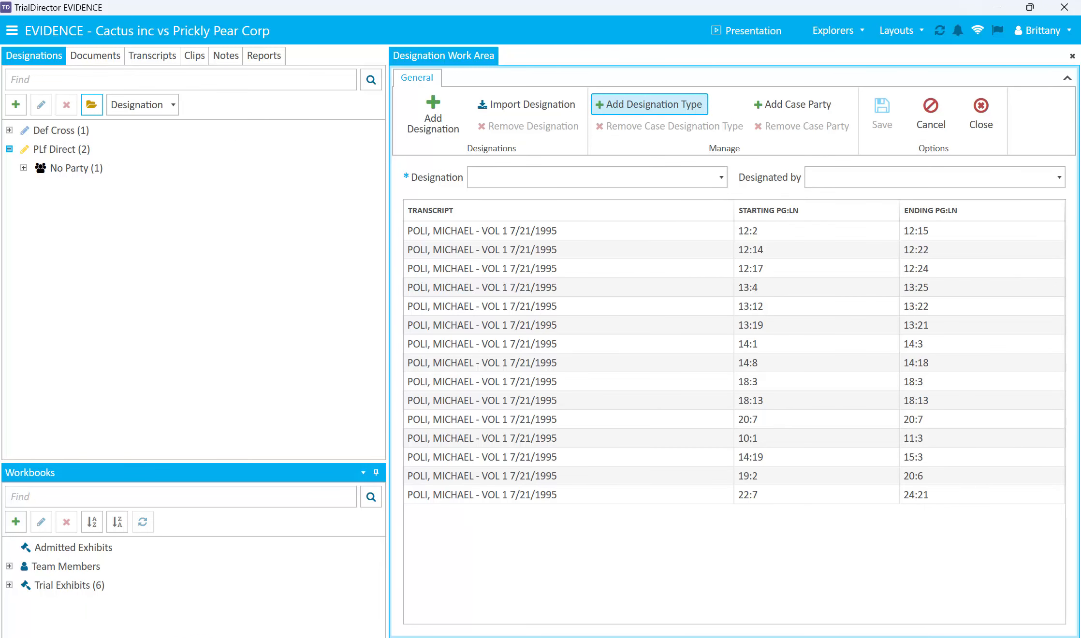
Add a case party named Plaintiff with the description Cactus Inc and save it.
{"action": "left_click", "coordinate": [793, 105]}
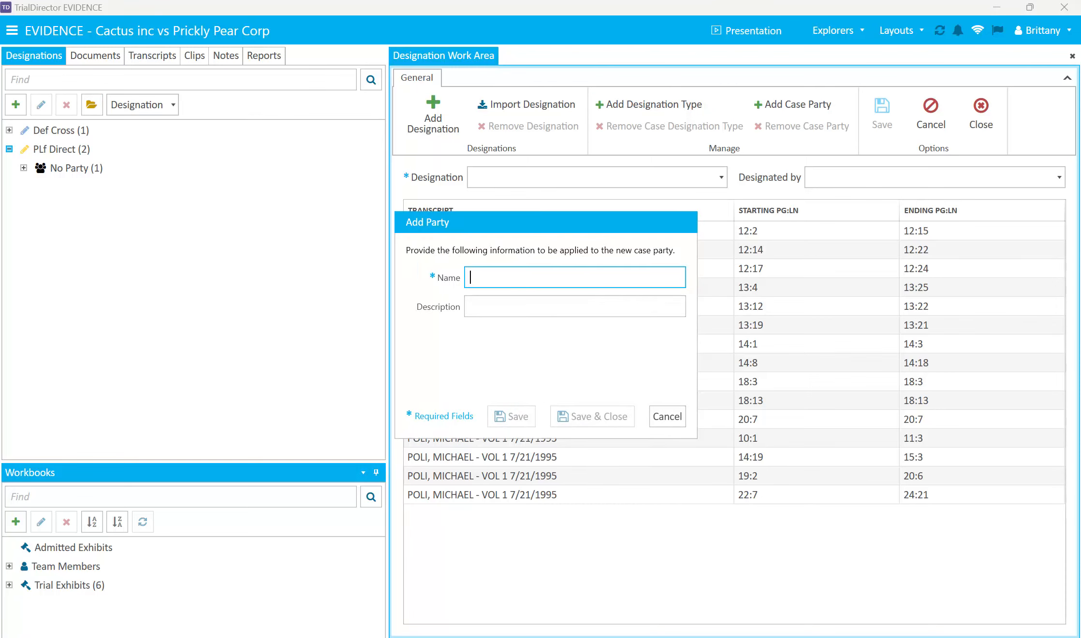
{"action": "type", "text": "Plaintiff"}
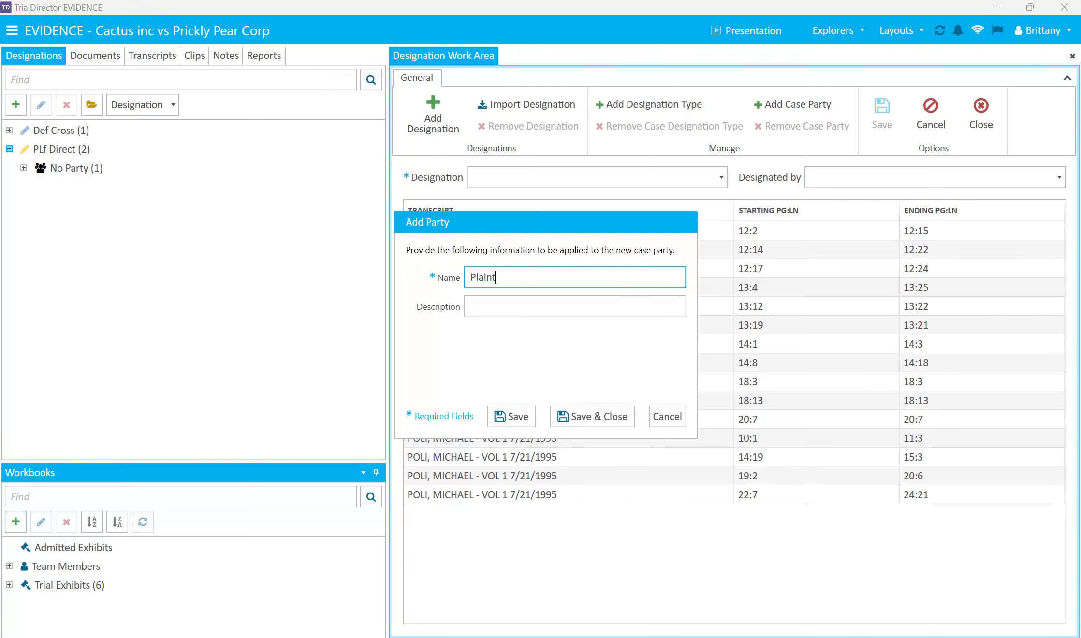
{"action": "key", "text": "Tab"}
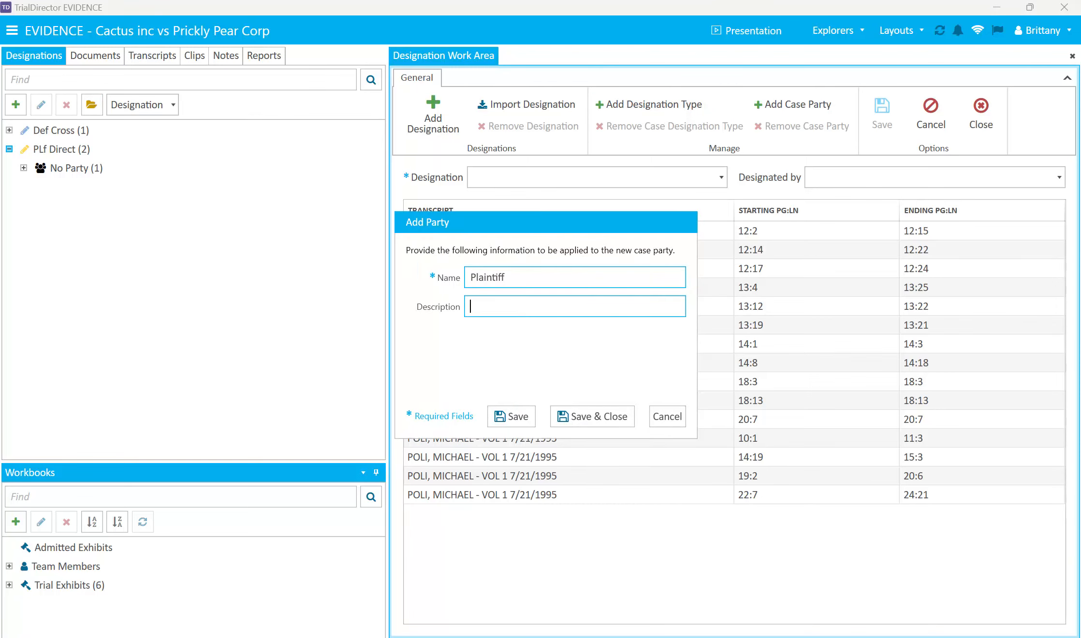
{"action": "type", "text": "cac"}
{"action": "key", "text": "BackSpace"}
{"action": "key", "text": "BackSpace"}
{"action": "key", "text": "BackSpace"}
{"action": "type", "text": "Cactus Inc"}
{"action": "left_click", "coordinate": [592, 417]}
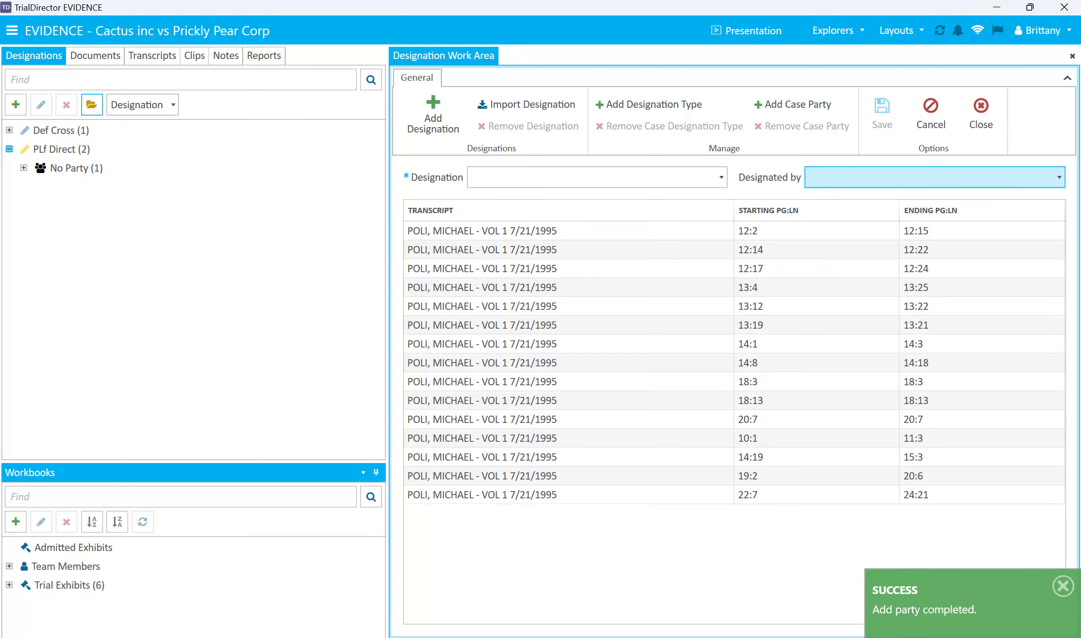
Assign the imported page and line ranges to the PLf Direct designation, designated by No Party, and save them.
{"action": "left_click", "coordinate": [721, 177]}
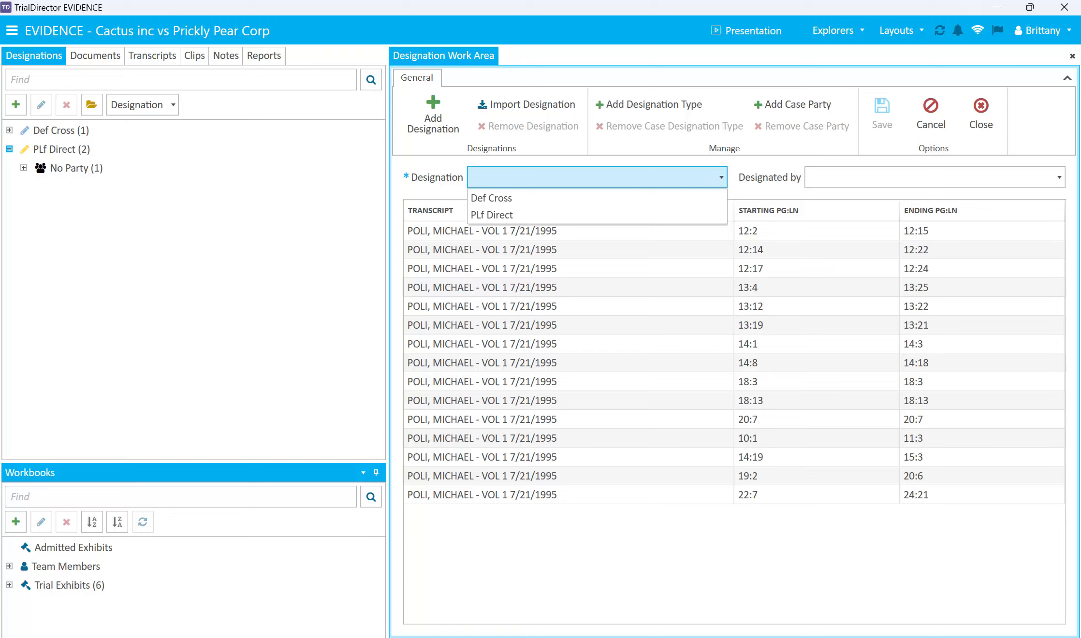
{"action": "left_click", "coordinate": [492, 215]}
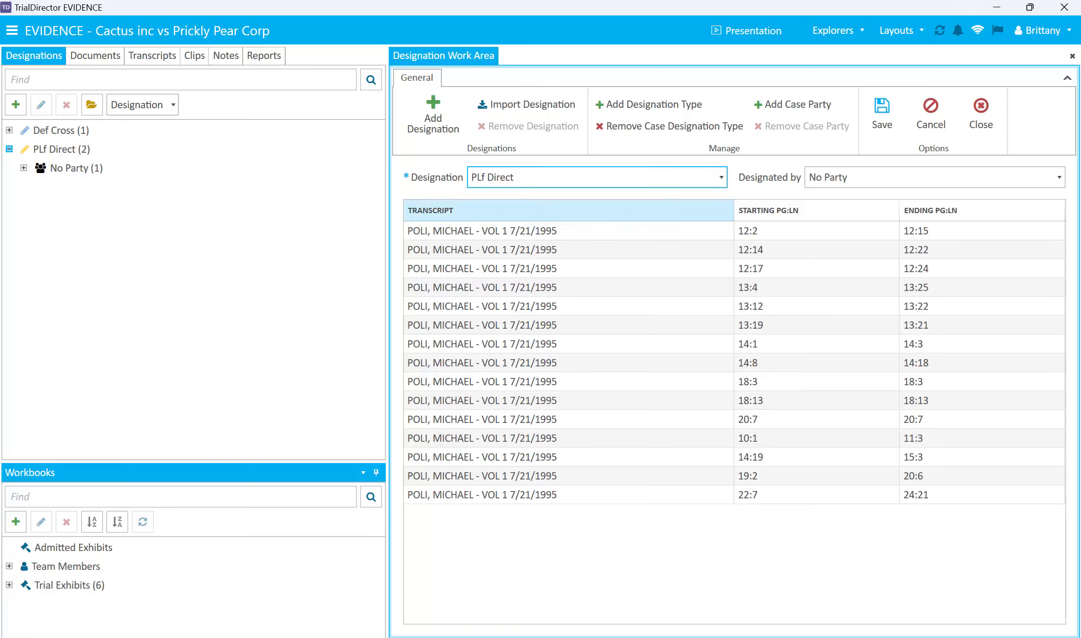
{"action": "left_click", "coordinate": [935, 177]}
{"action": "left_click", "coordinate": [935, 177]}
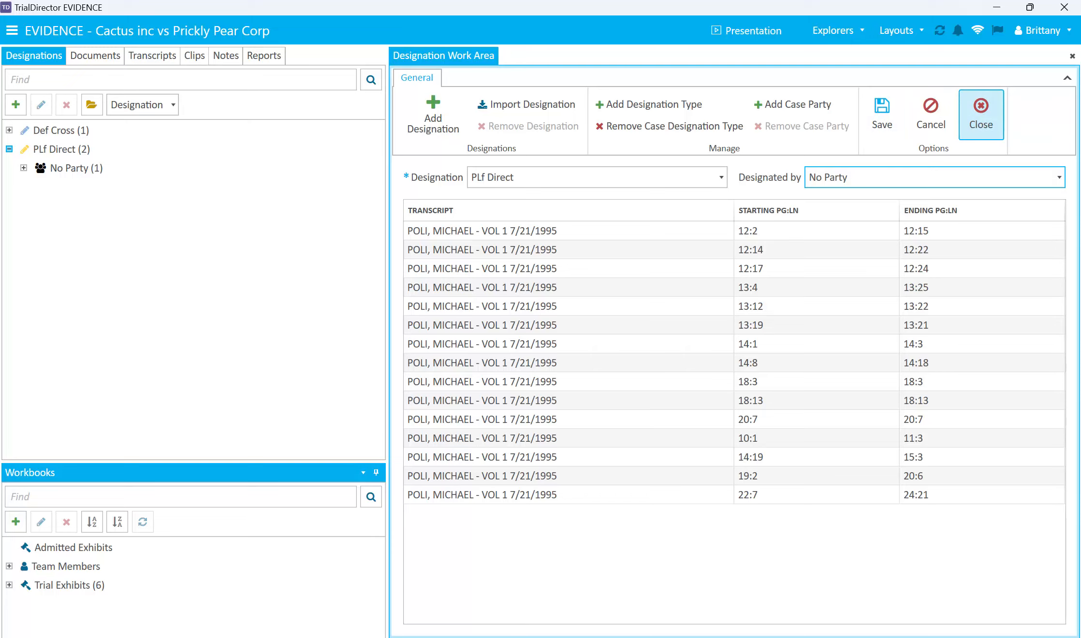
{"action": "left_click", "coordinate": [980, 114]}
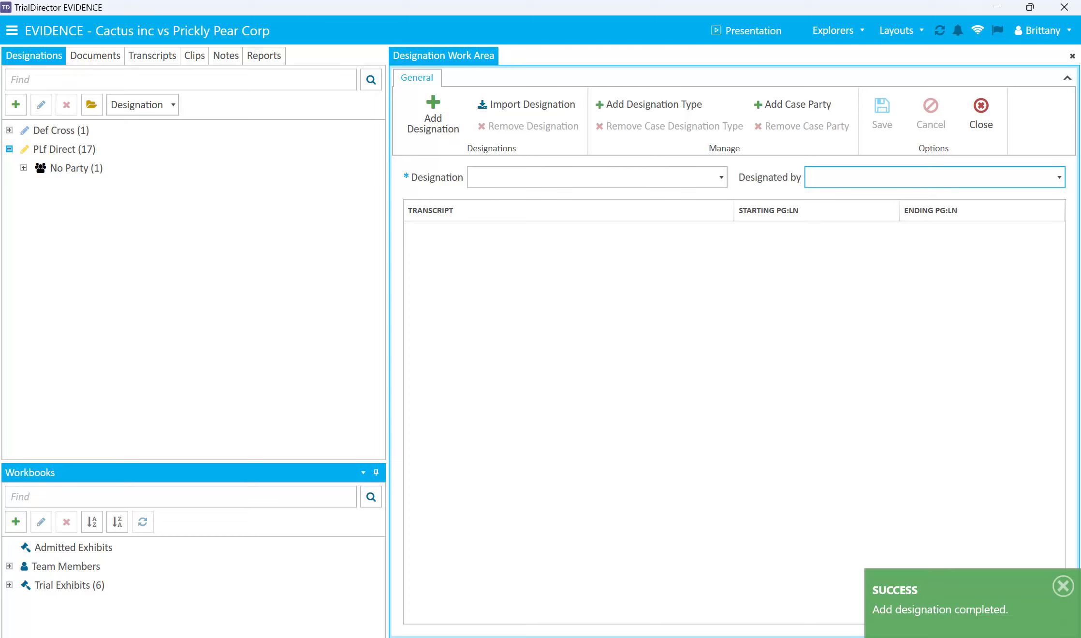
Expand the PLf Direct page ranges of the 7/21/1995 Vol 1 deposition in both the designations list and the transcripts list.
{"action": "double_click", "coordinate": [76, 167]}
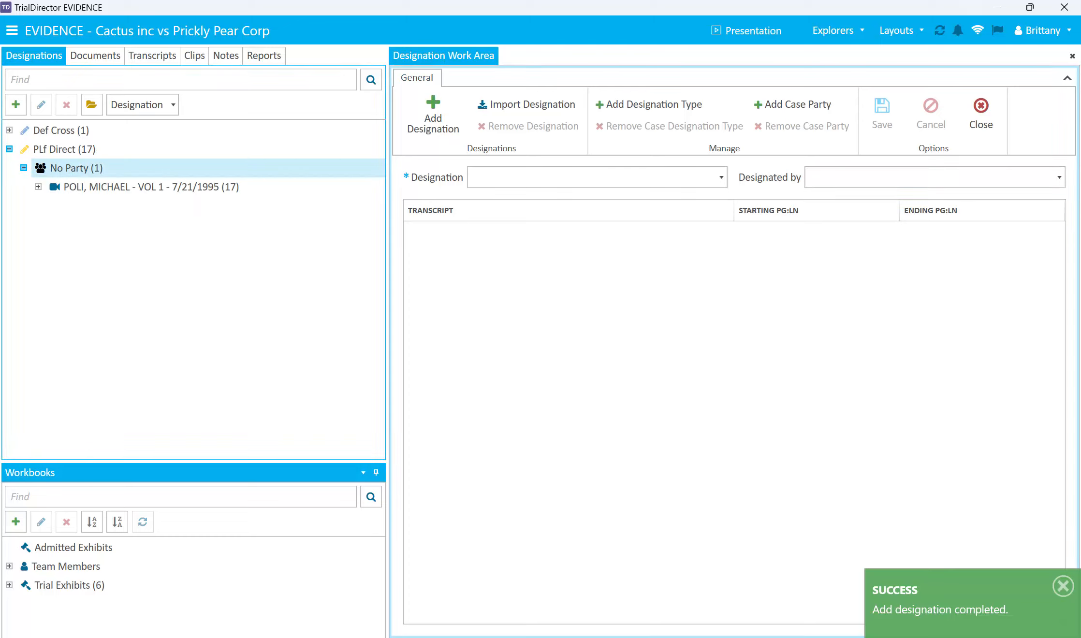
{"action": "left_click", "coordinate": [151, 187]}
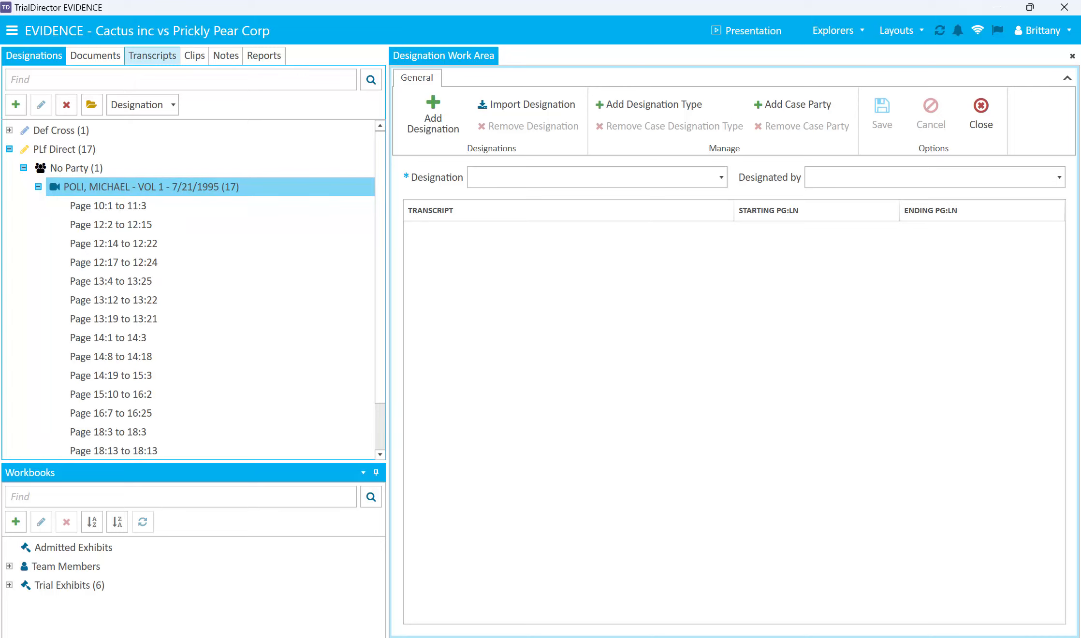
{"action": "left_click", "coordinate": [152, 56]}
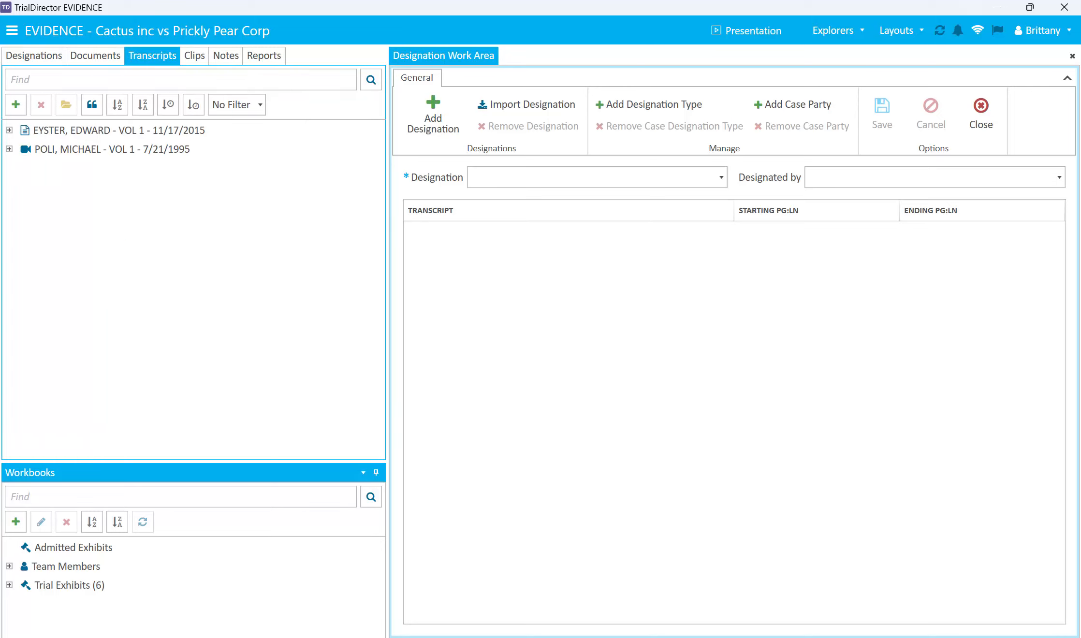
{"action": "left_click", "coordinate": [9, 149]}
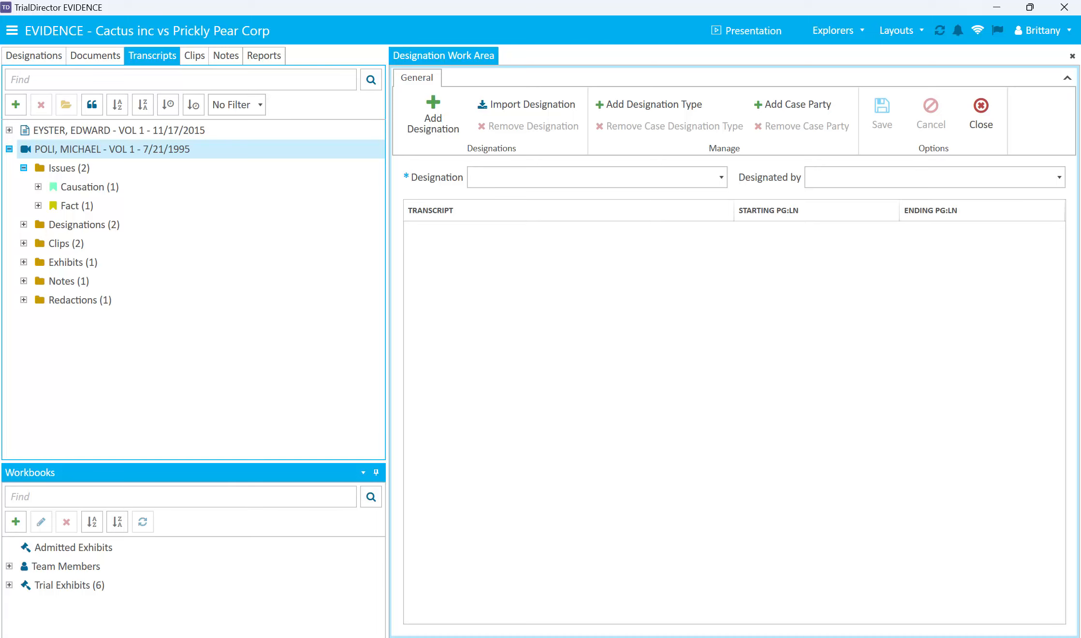
{"action": "left_click", "coordinate": [24, 224]}
{"action": "left_click", "coordinate": [38, 244]}
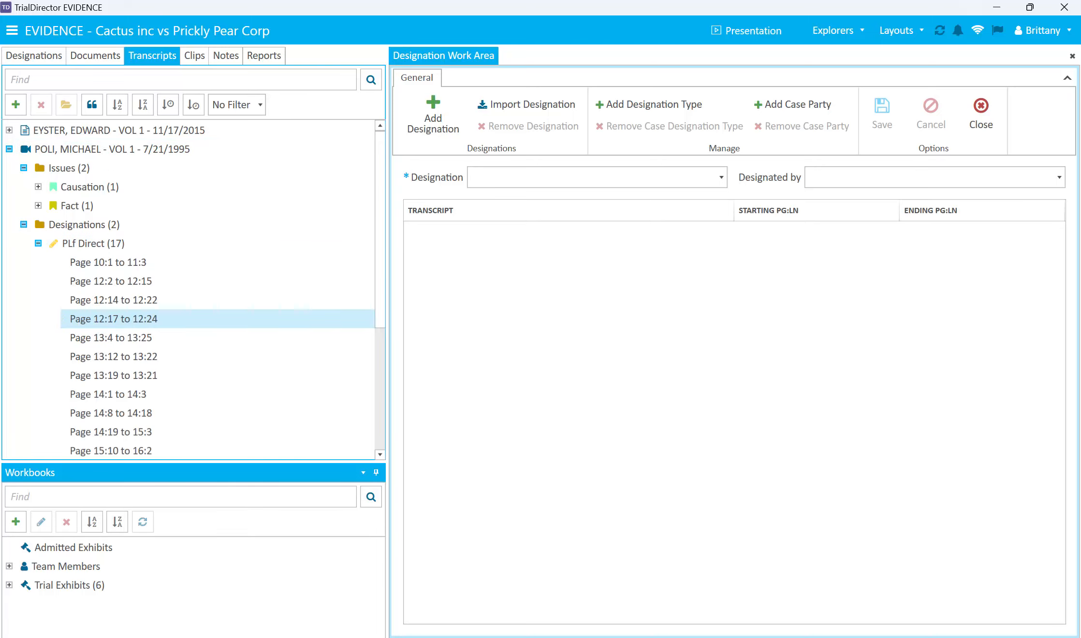
Open the transcript at the 12:17 to 12:24 designation, go to 13:4 to 13:25, and widen the transcript area to show the designation brackets.
{"action": "double_click", "coordinate": [114, 319]}
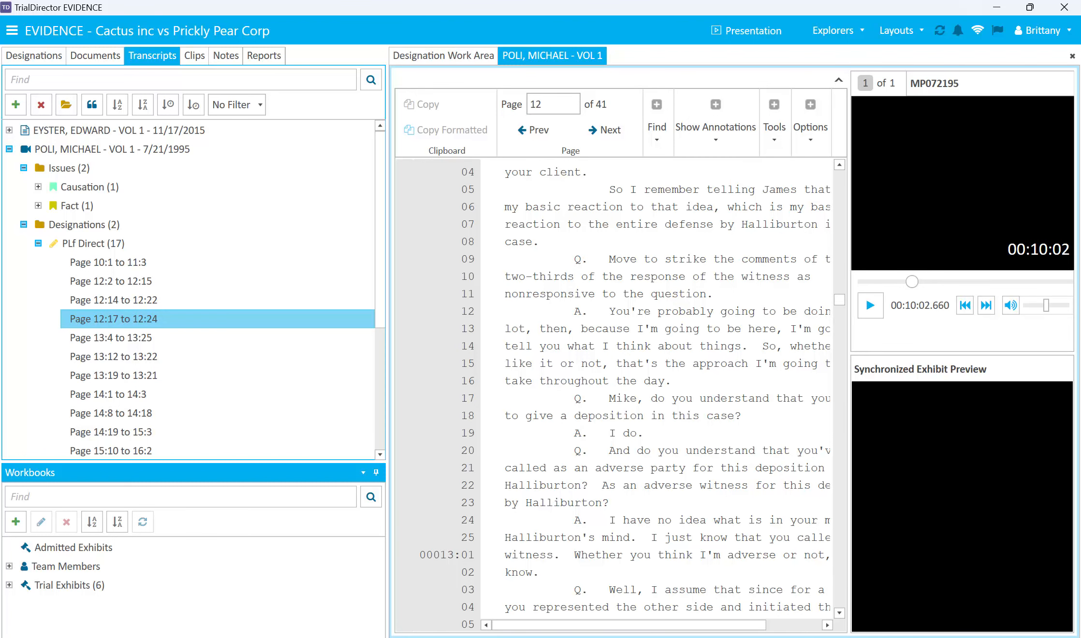
{"action": "left_click_drag", "start_coordinate": [686, 626], "coordinate": [759, 628]}
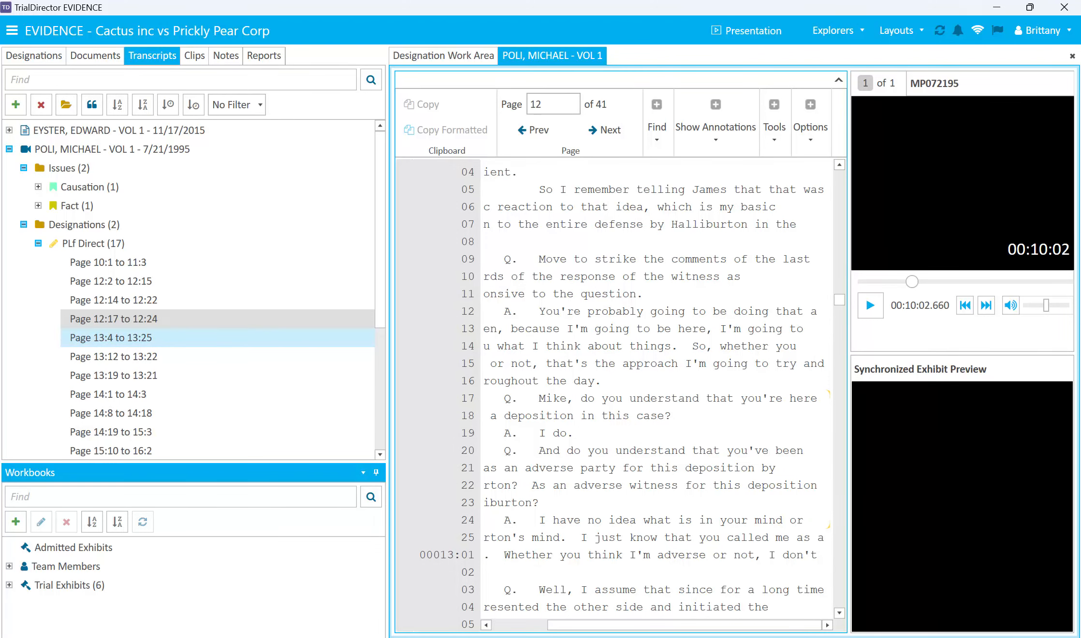
{"action": "left_click", "coordinate": [111, 337]}
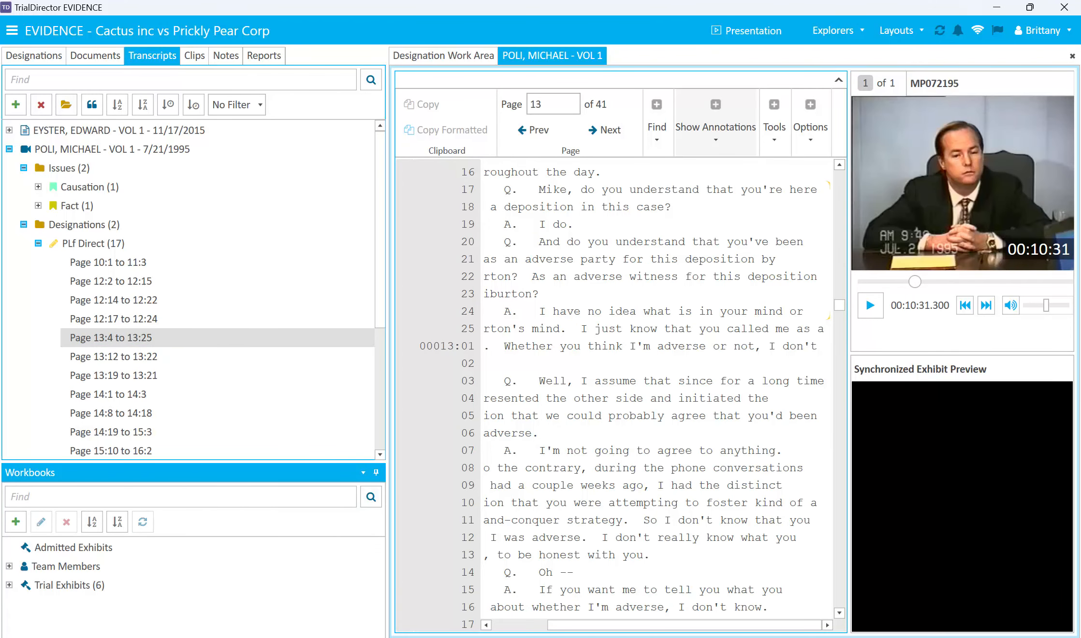
{"action": "left_click", "coordinate": [715, 127]}
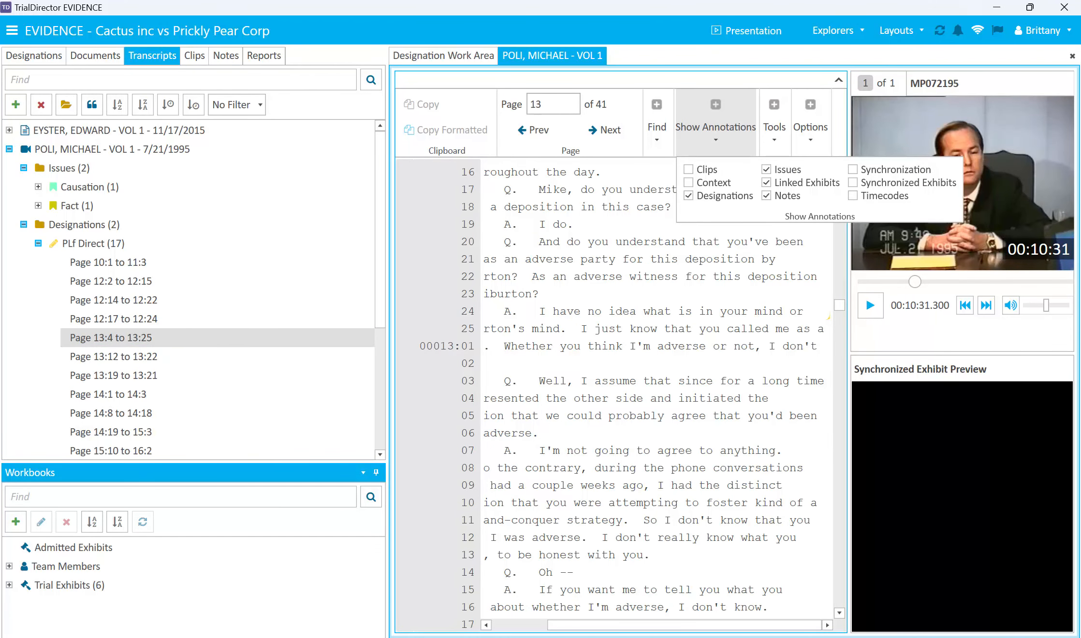
{"action": "key", "text": "Escape"}
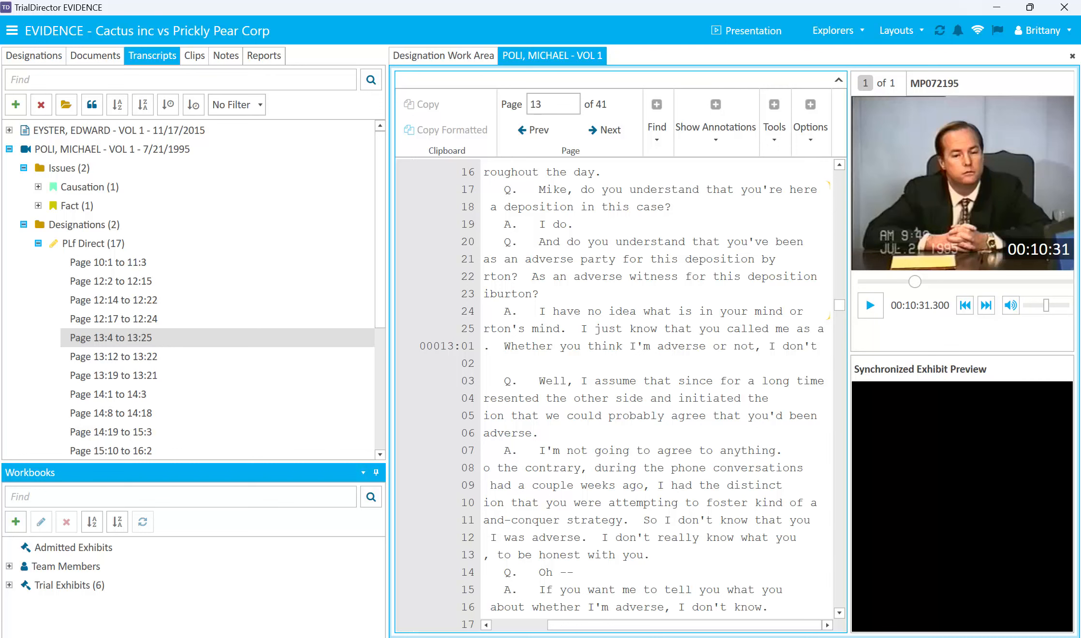
{"action": "left_click_drag", "start_coordinate": [386, 312], "coordinate": [250, 312]}
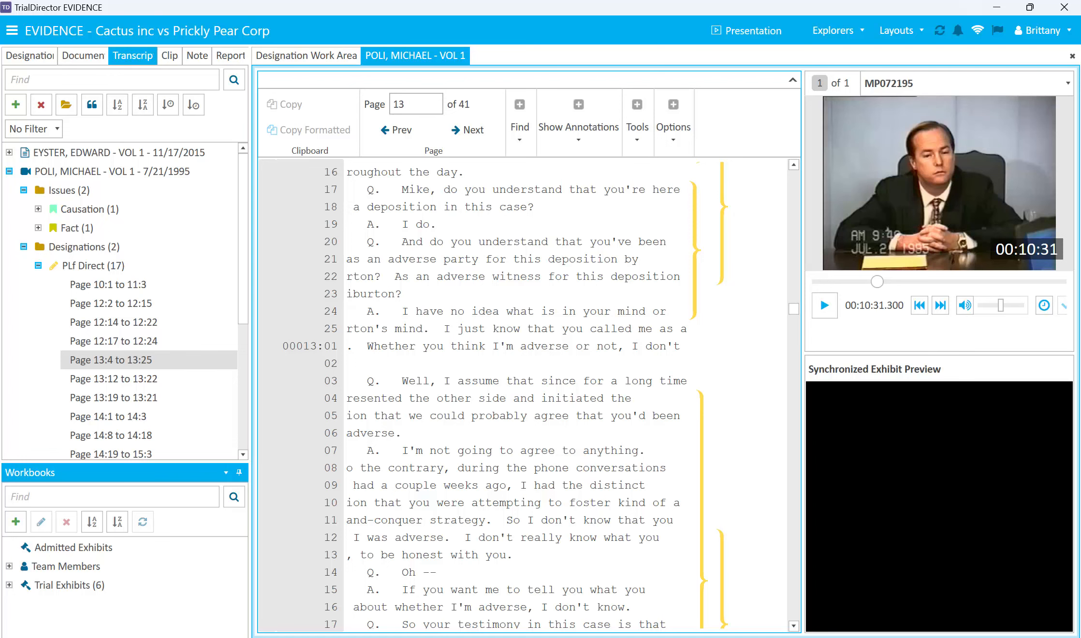
Apply the Def Cross designation, designated by No Party, to transcript lines 14:7 to 15:5 and save it.
{"action": "scroll", "coordinate": [742, 513], "scroll_direction": "down", "scroll_amount": 5}
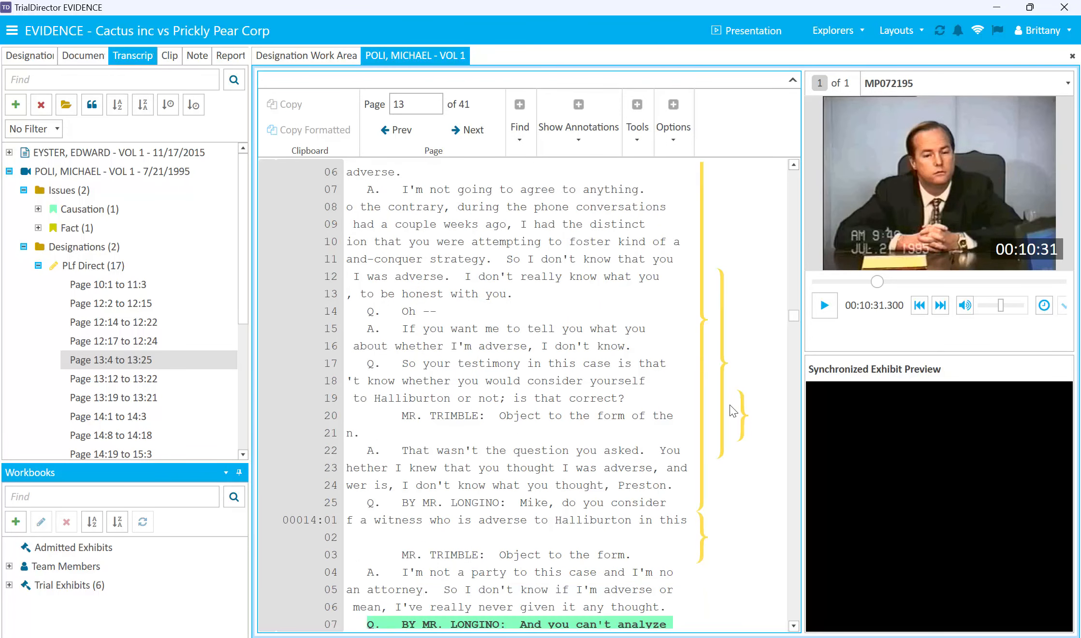
{"action": "scroll", "coordinate": [747, 338], "scroll_direction": "down", "scroll_amount": 3}
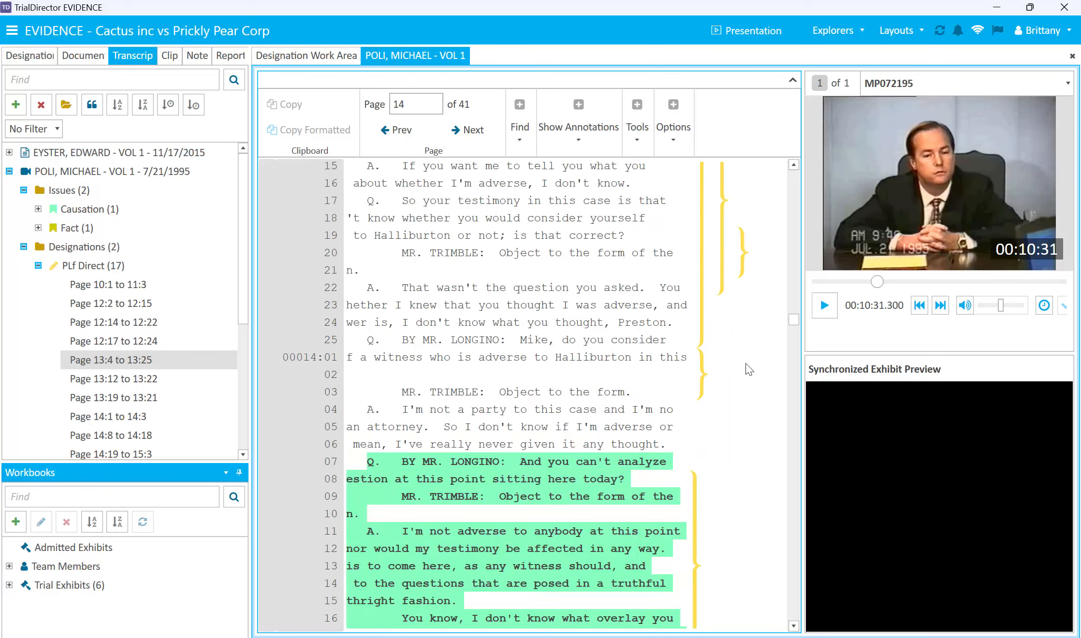
{"action": "scroll", "coordinate": [749, 369], "scroll_direction": "down", "scroll_amount": 1}
{"action": "scroll", "coordinate": [748, 369], "scroll_direction": "down", "scroll_amount": 5}
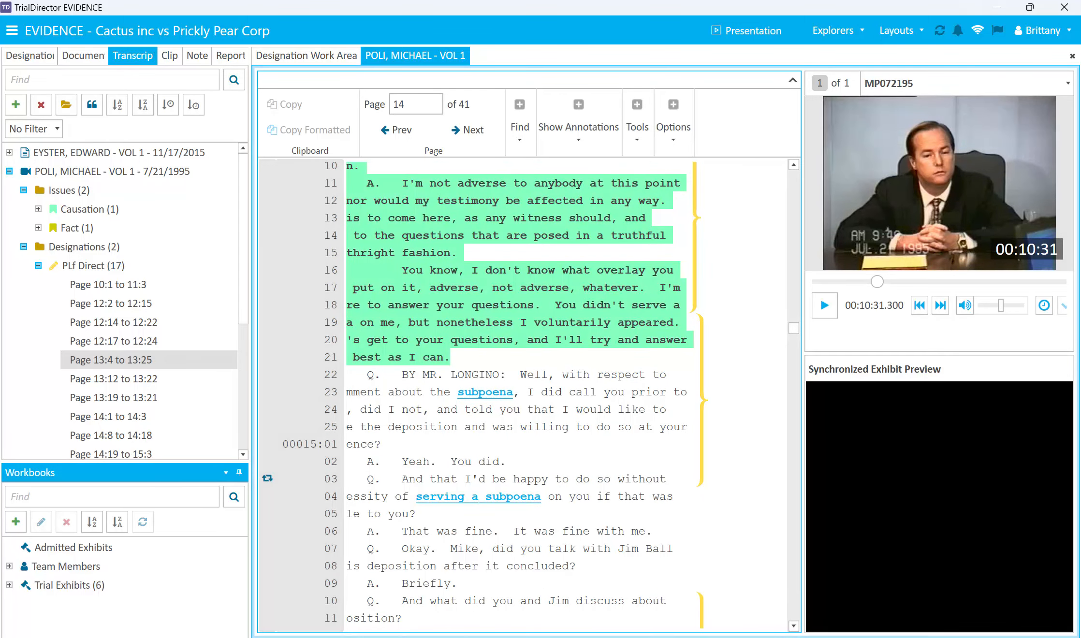
{"action": "scroll", "coordinate": [456, 319], "scroll_direction": "up", "scroll_amount": 2}
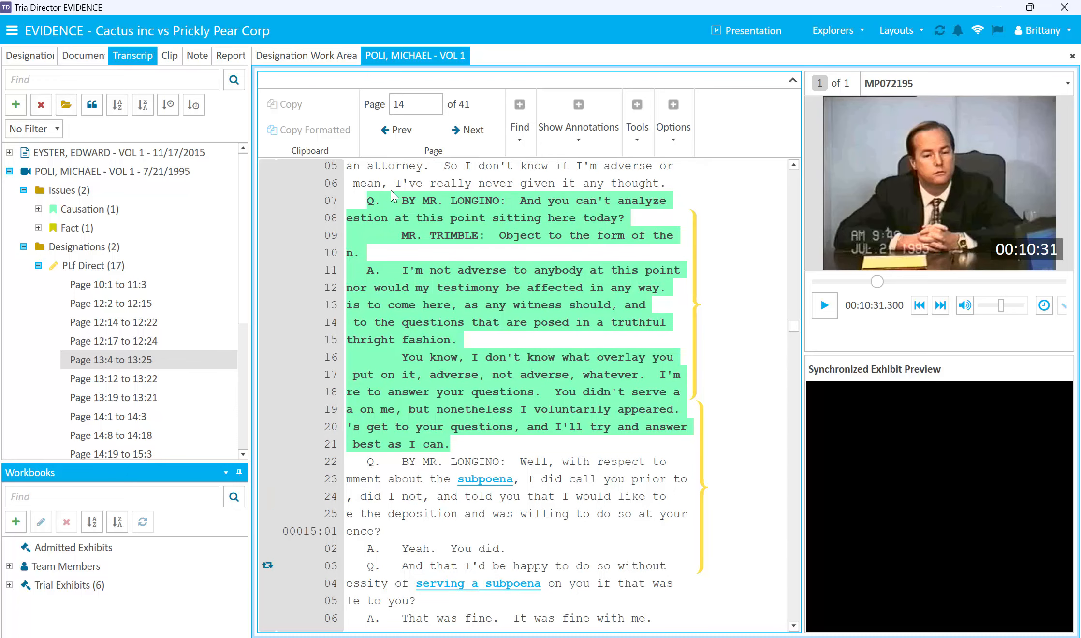
{"action": "left_click_drag", "start_coordinate": [395, 201], "coordinate": [702, 599]}
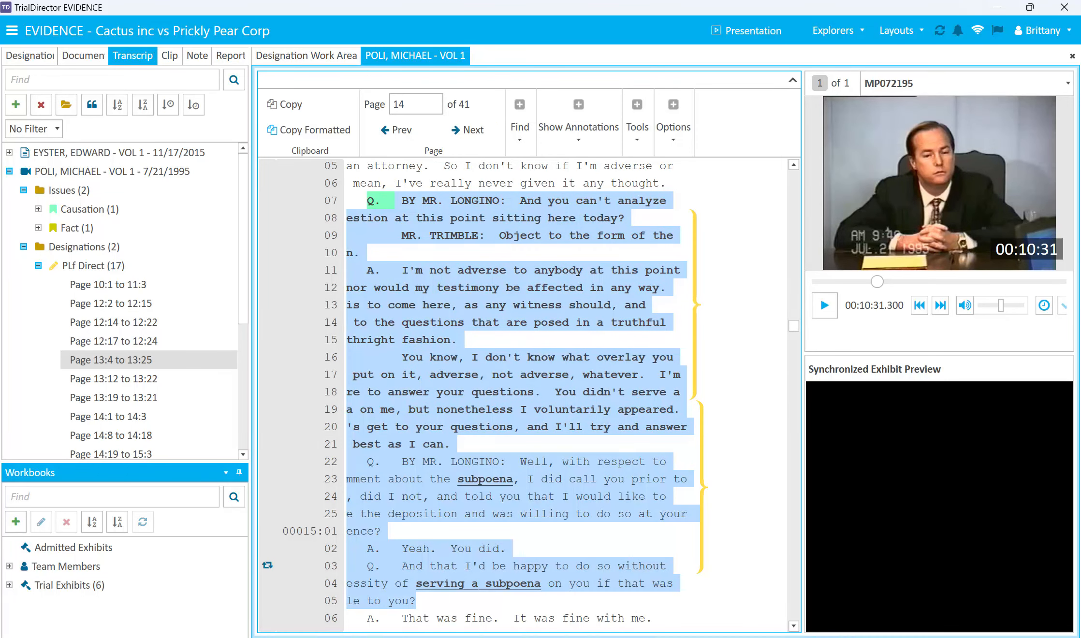
{"action": "right_click", "coordinate": [502, 406]}
{"action": "left_click", "coordinate": [564, 185]}
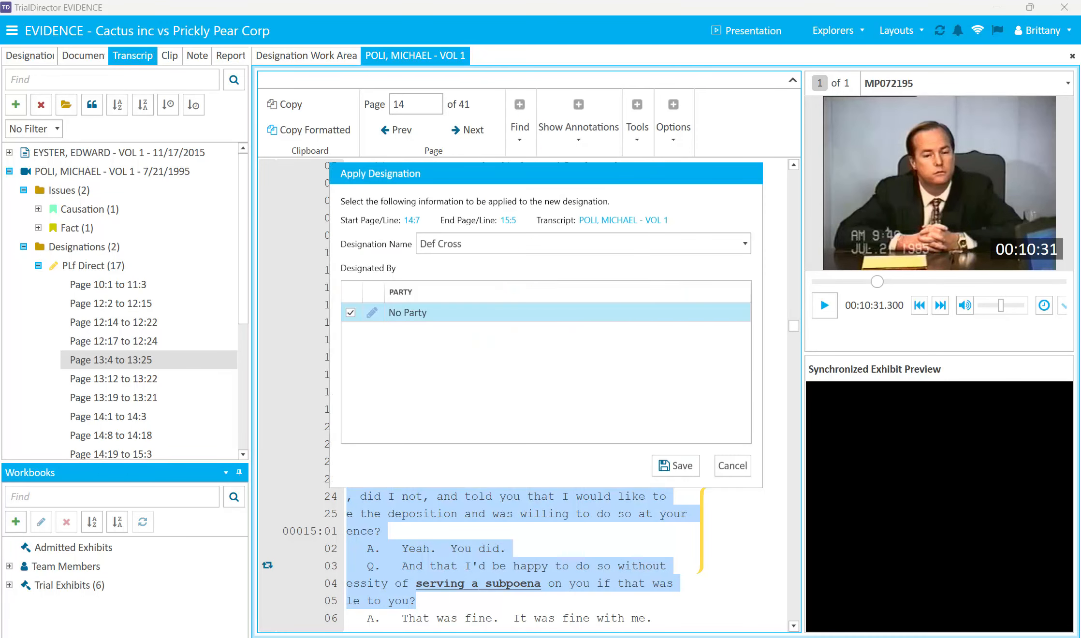
{"action": "left_click", "coordinate": [676, 466]}
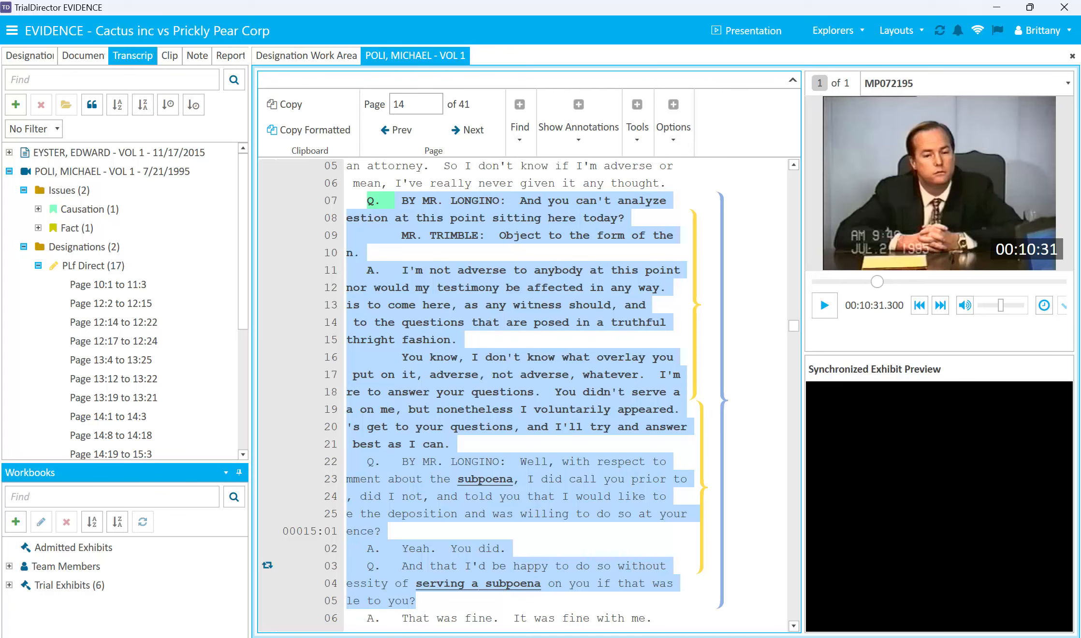
Return to the Designation Work Area, select the PLf Direct ranges from 10:1 to 11:3 through 13:19 to 13:21, and show their clip creation options.
{"action": "left_click", "coordinate": [307, 56]}
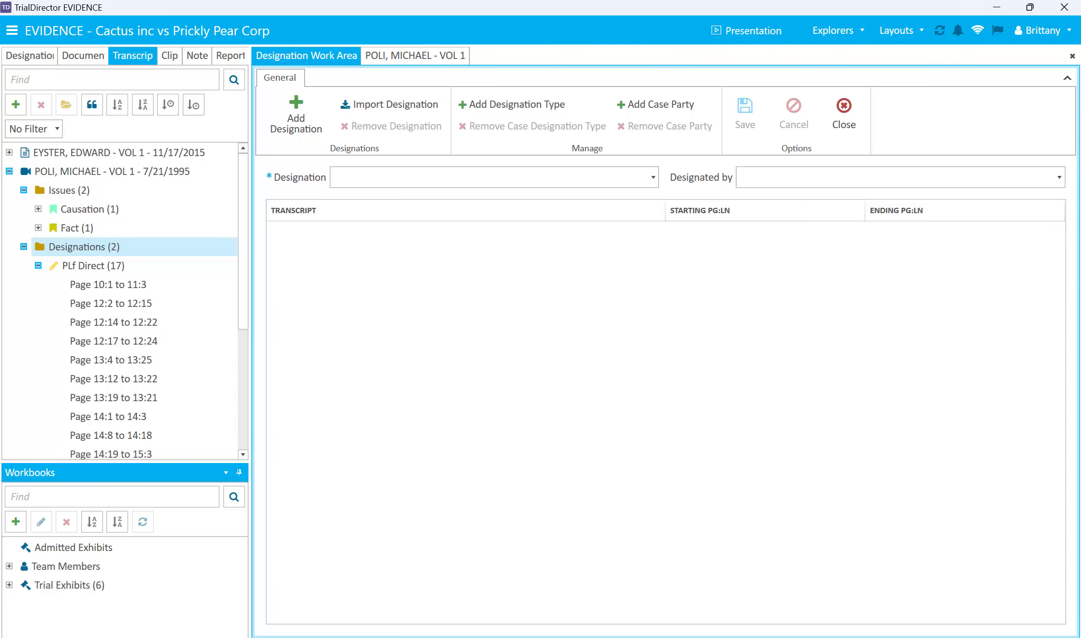
{"action": "left_click", "coordinate": [108, 284]}
{"action": "left_click", "coordinate": [114, 397], "text": "shift"}
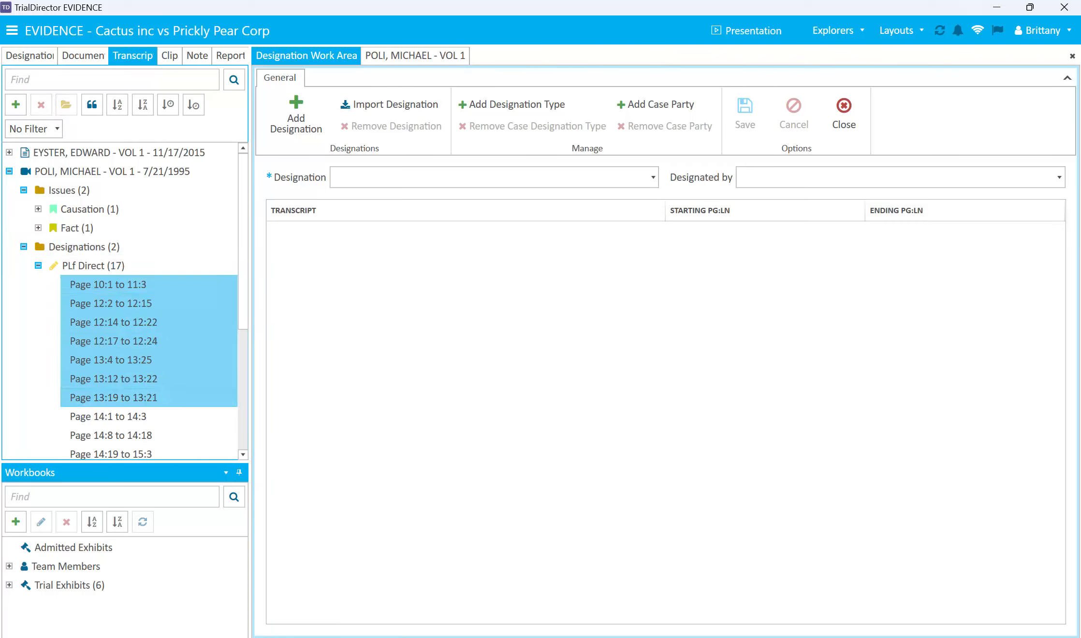
{"action": "right_click", "coordinate": [122, 281]}
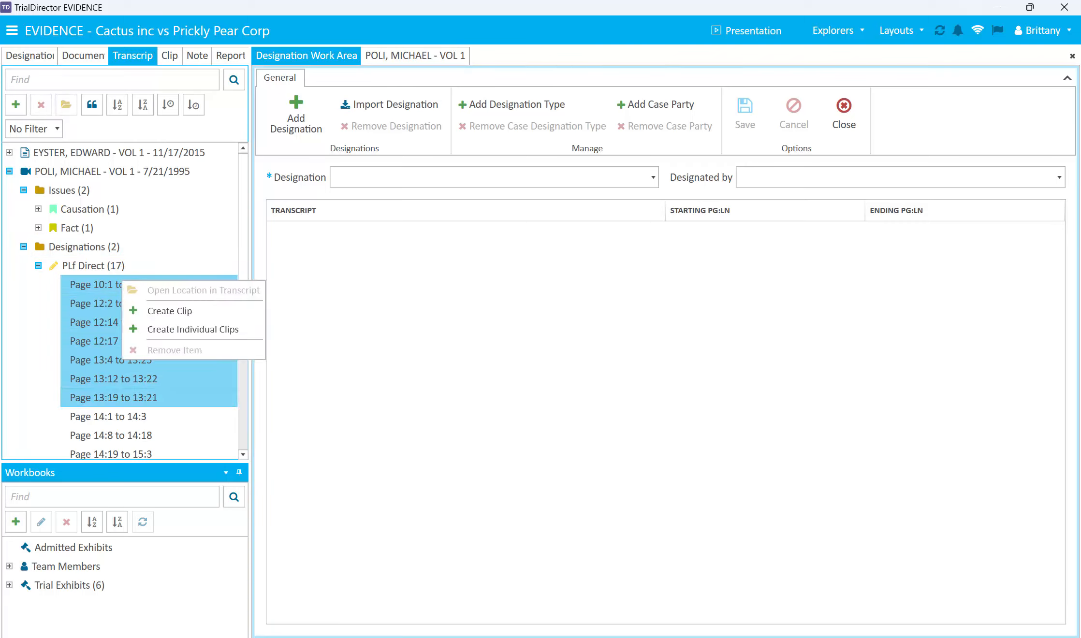